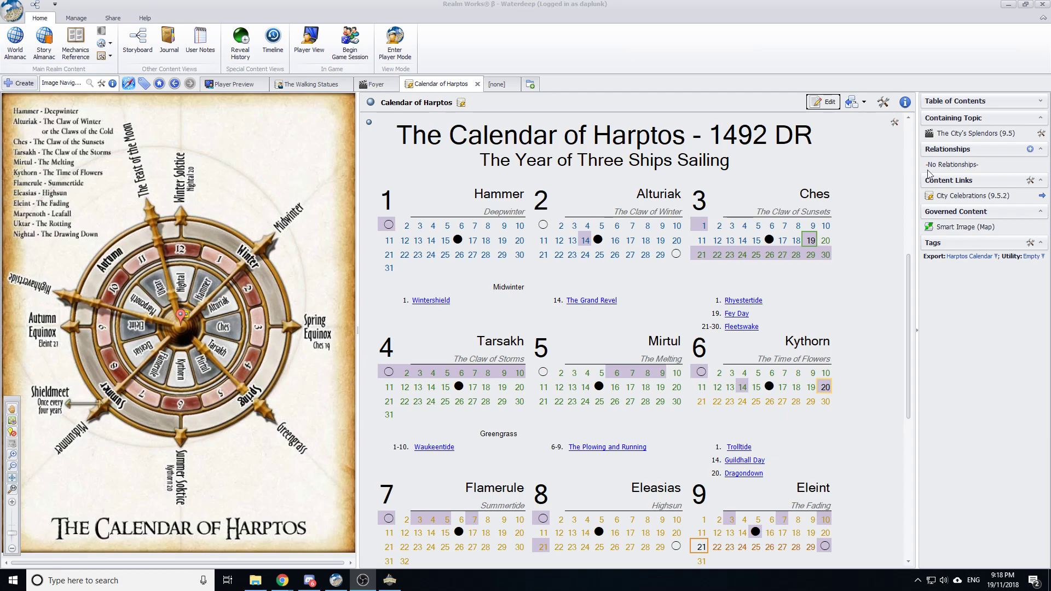
Turn View Gridlines on for the Hammer month table to check its cells, then off again
left_click(834, 105)
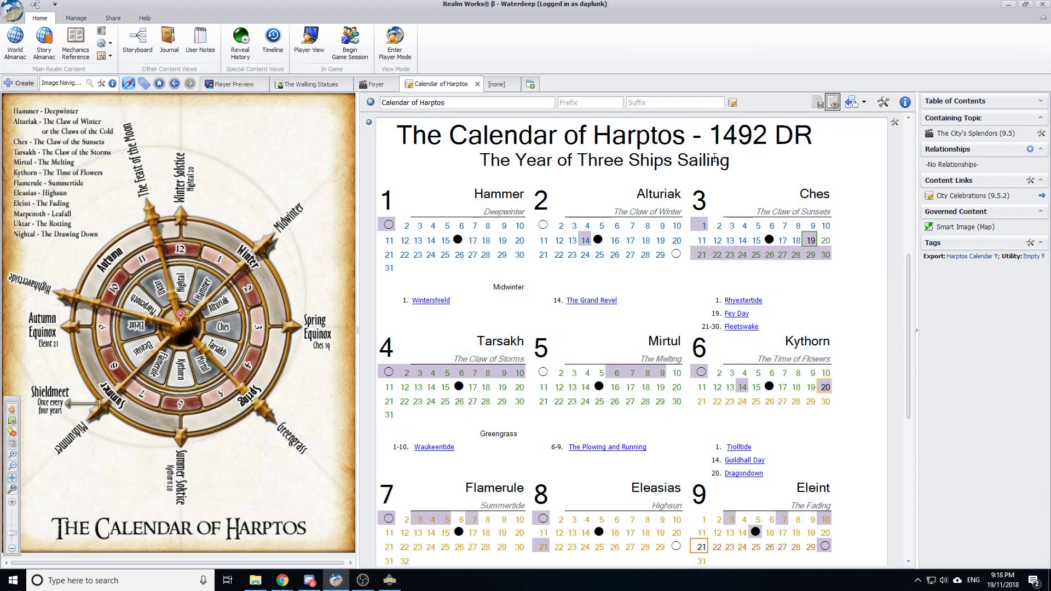
left_click(485, 241)
left_click(212, 18)
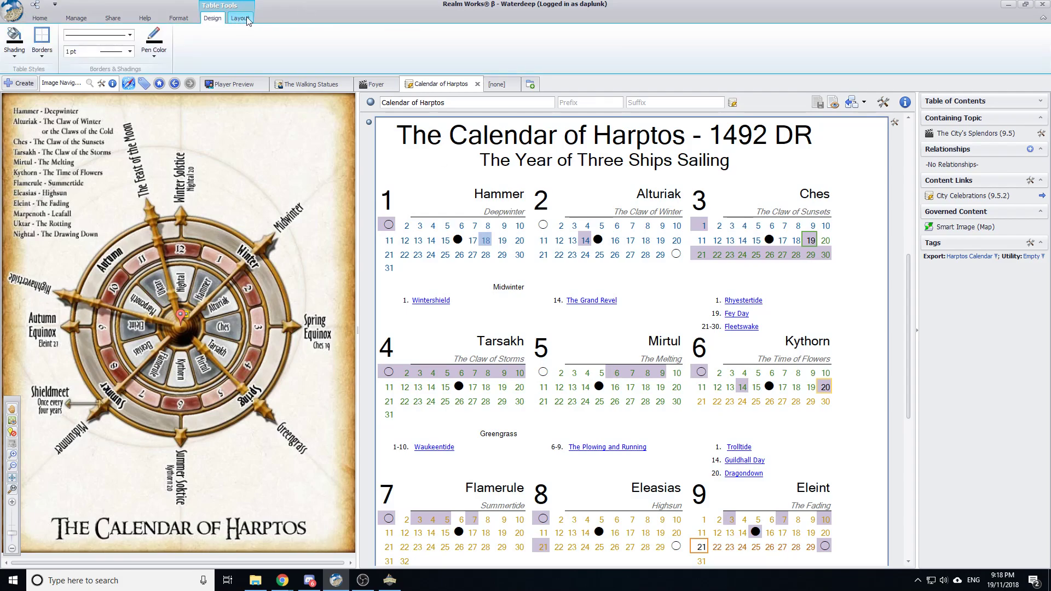
left_click(241, 18)
left_click(47, 41)
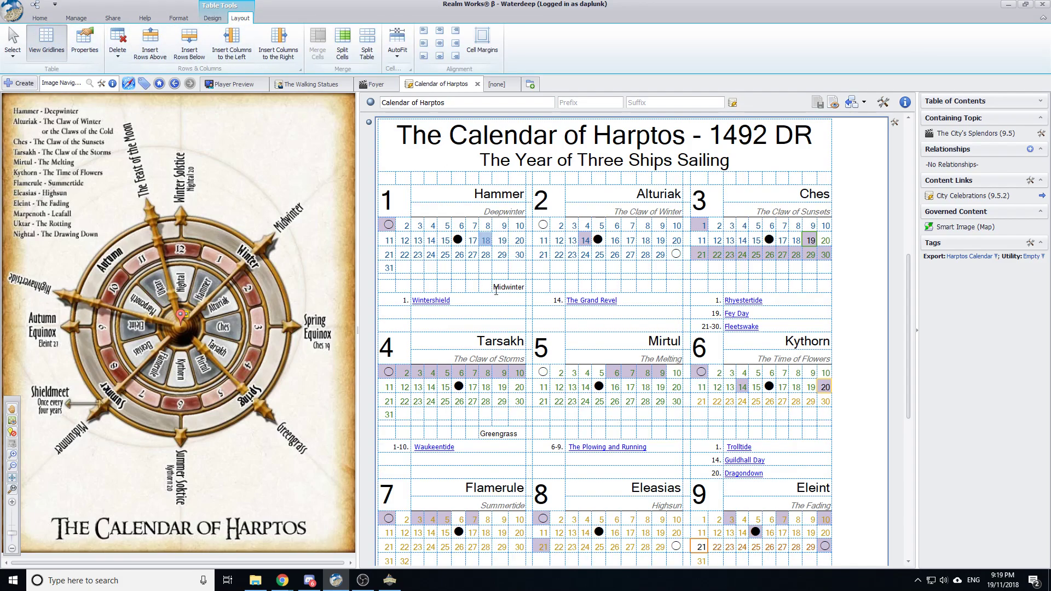
scroll(564, 317, "down", 8)
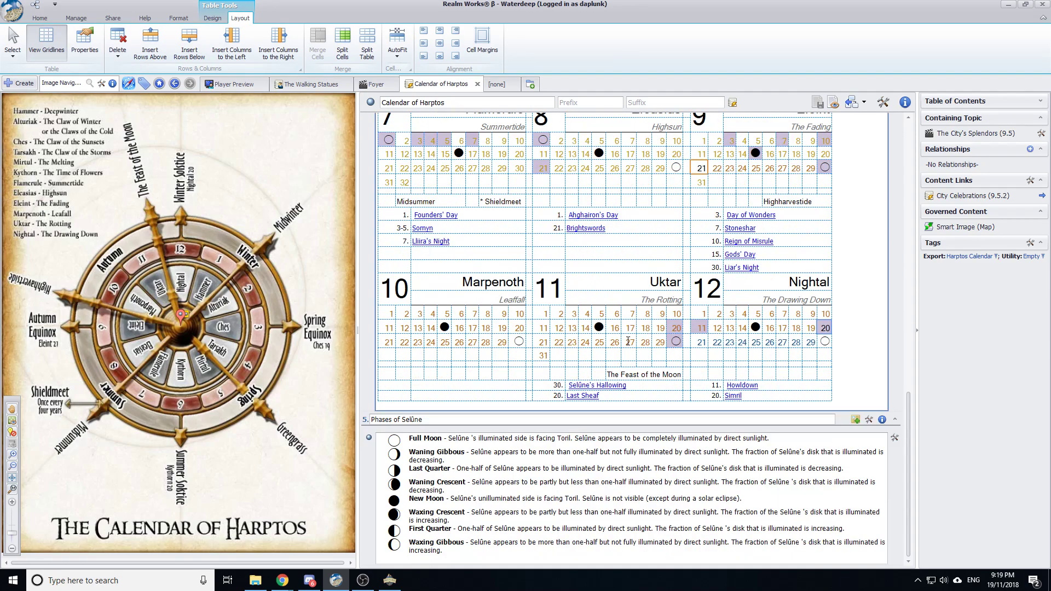
scroll(628, 341, "up", 5)
scroll(628, 341, "up", 8)
scroll(640, 340, "down", 3)
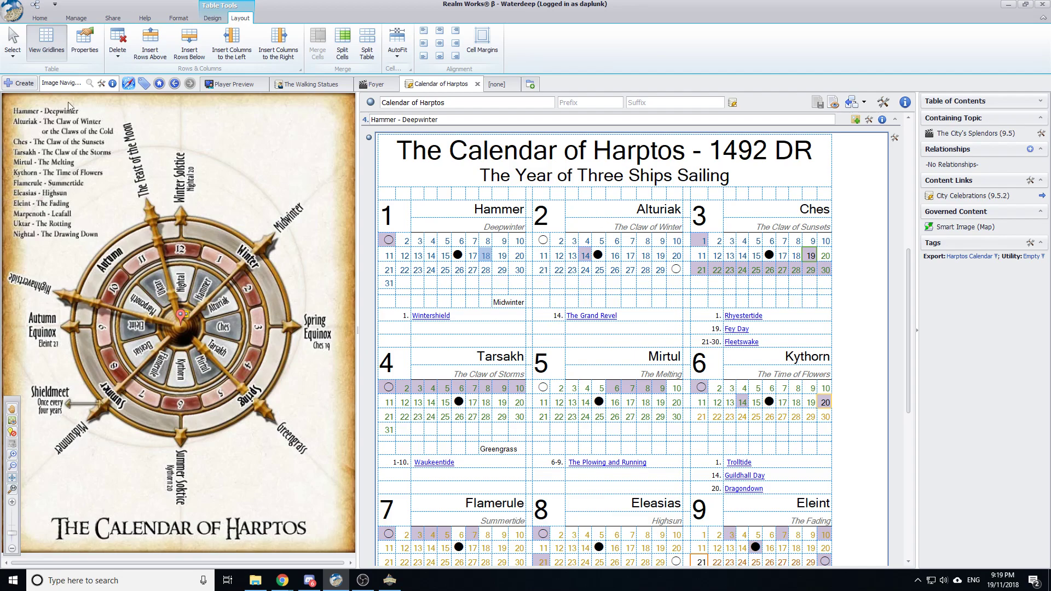
left_click(46, 41)
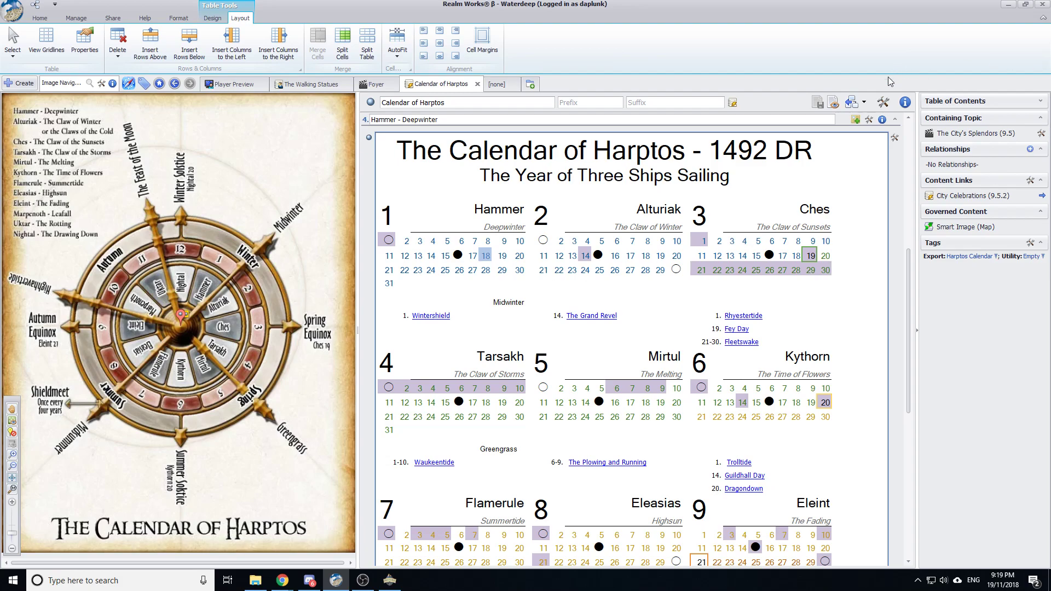
Stop editing the calendar topic and bring up the Calendar of Harptos sheet in Chrome
left_click(818, 102)
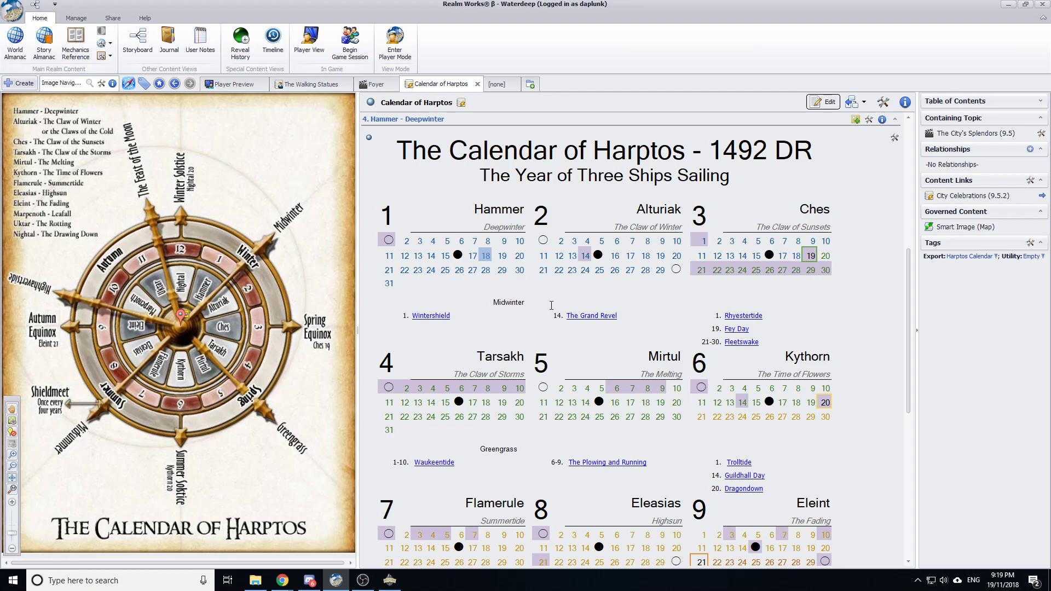
left_click(293, 578)
Switch to the Calendar of Harptos sheet and look over its month grid
left_click(463, 533)
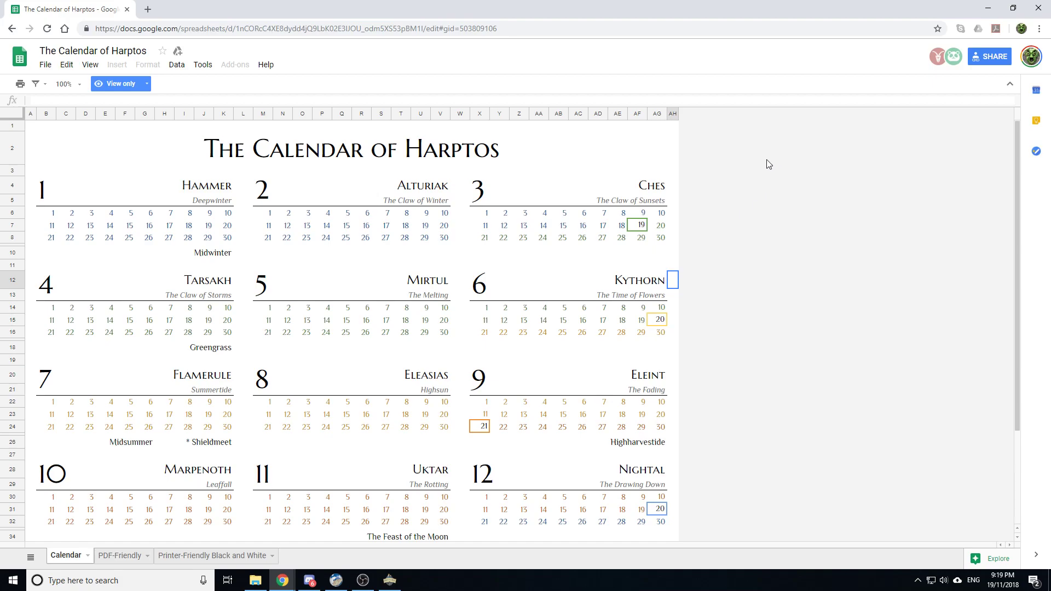
scroll(761, 389, "down", 4)
scroll(760, 370, "up", 4)
left_click(376, 251)
left_click(496, 253)
left_click(544, 267)
scroll(564, 271, "down", 3)
scroll(581, 269, "up", 3)
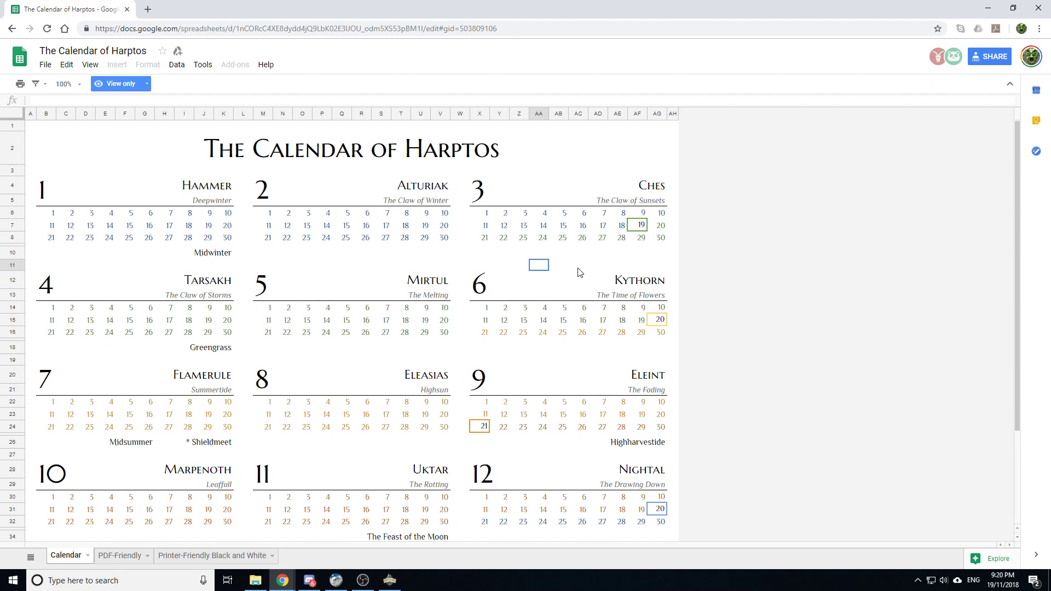
left_click(122, 170)
Select the calendar grid from A1 to about AG29 and close the view-only notice
left_click(30, 127)
left_click_drag(31, 127, 509, 488)
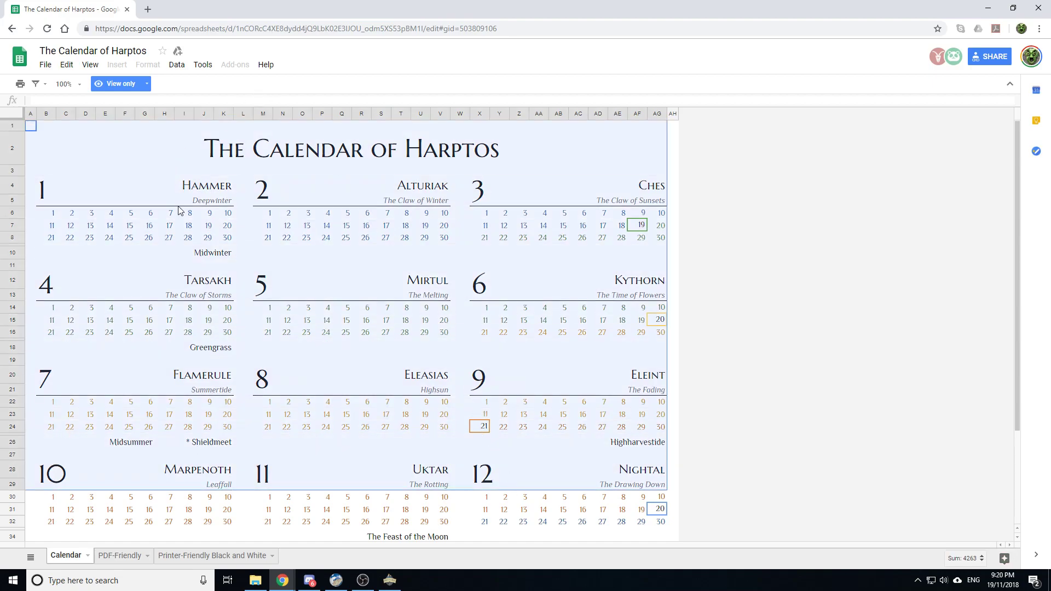
right_click(154, 165)
left_click(93, 170)
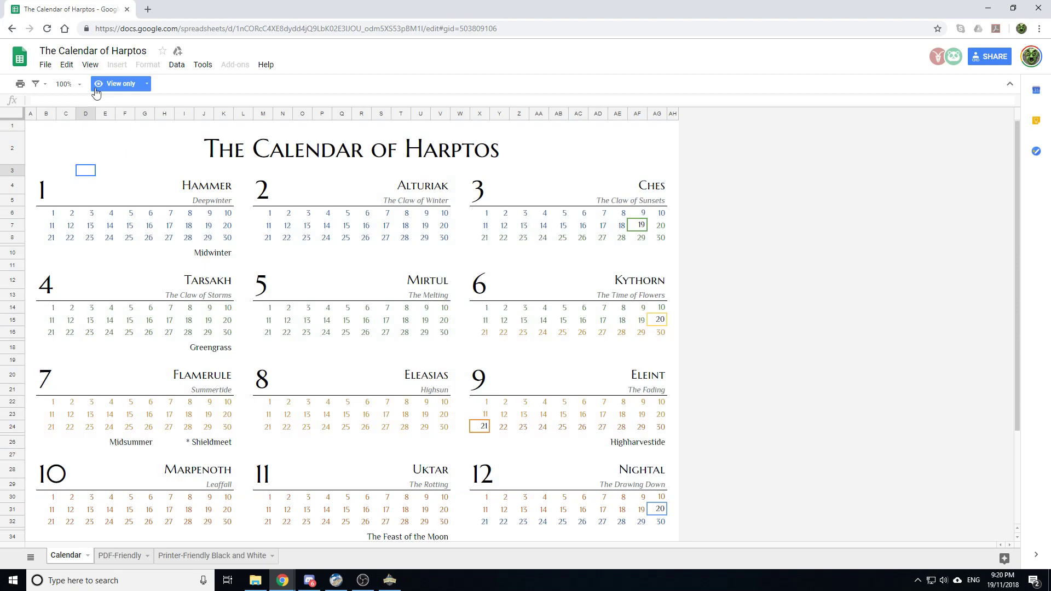
left_click_drag(34, 129, 536, 489)
left_click(146, 84)
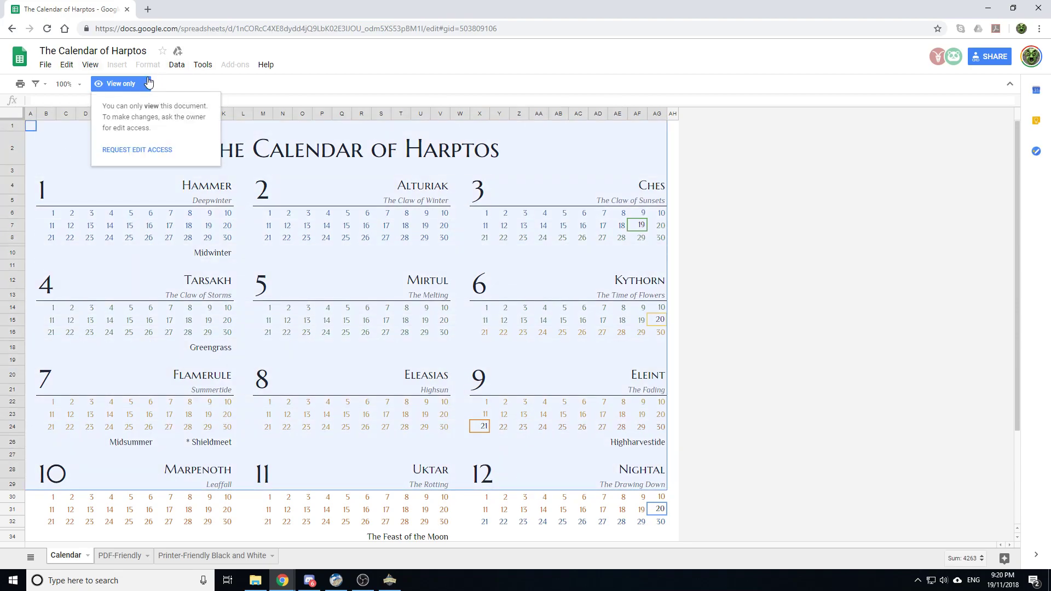
left_click(885, 320)
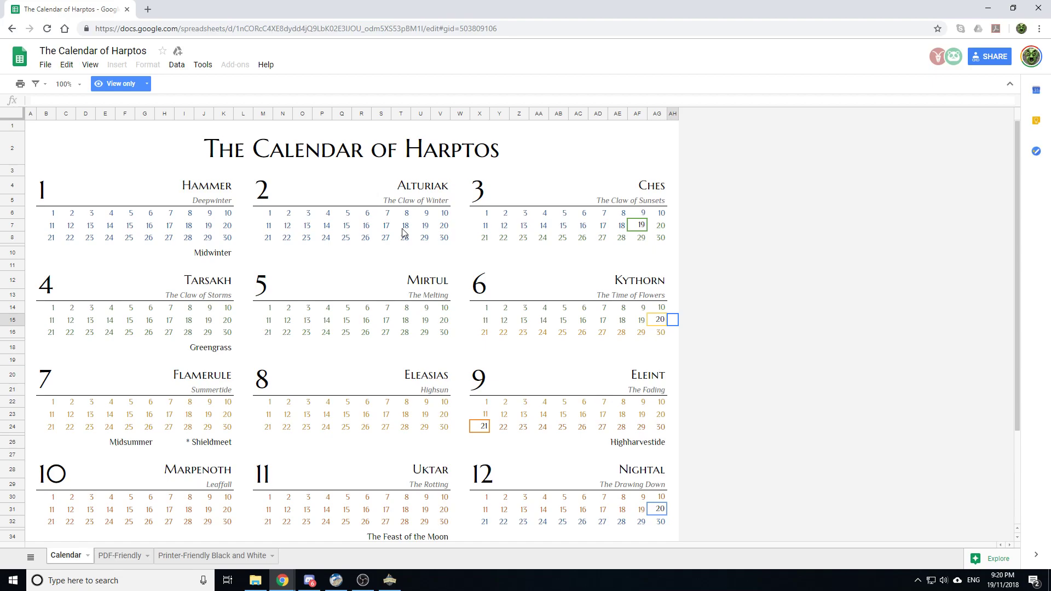
Copy the whole calendar from A1 to AH43, including the Key, and return to Realm Works
left_click(28, 126)
scroll(656, 374, "down", 3)
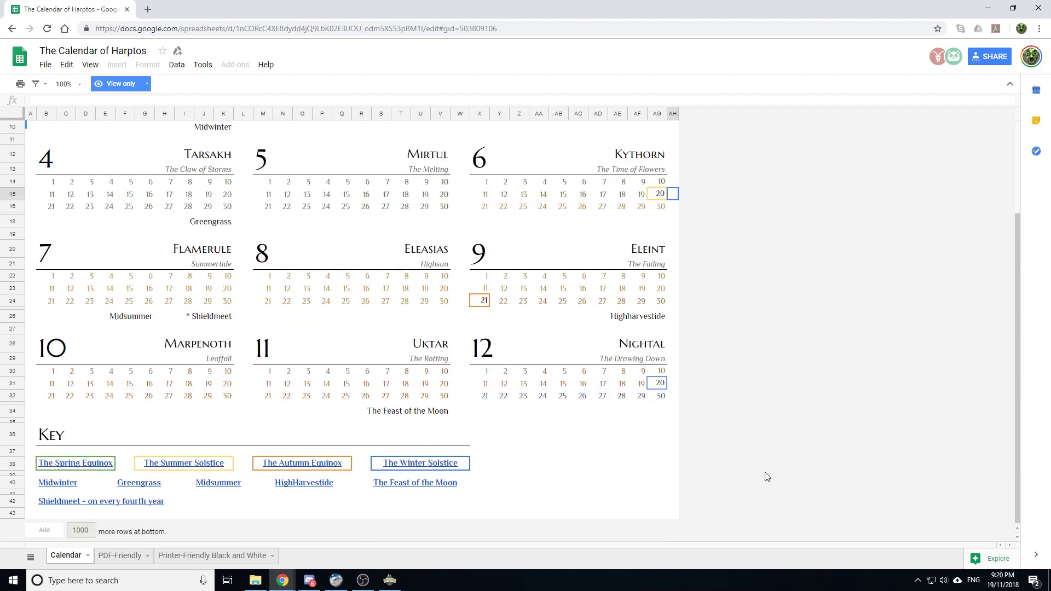
left_click(675, 516, "shift")
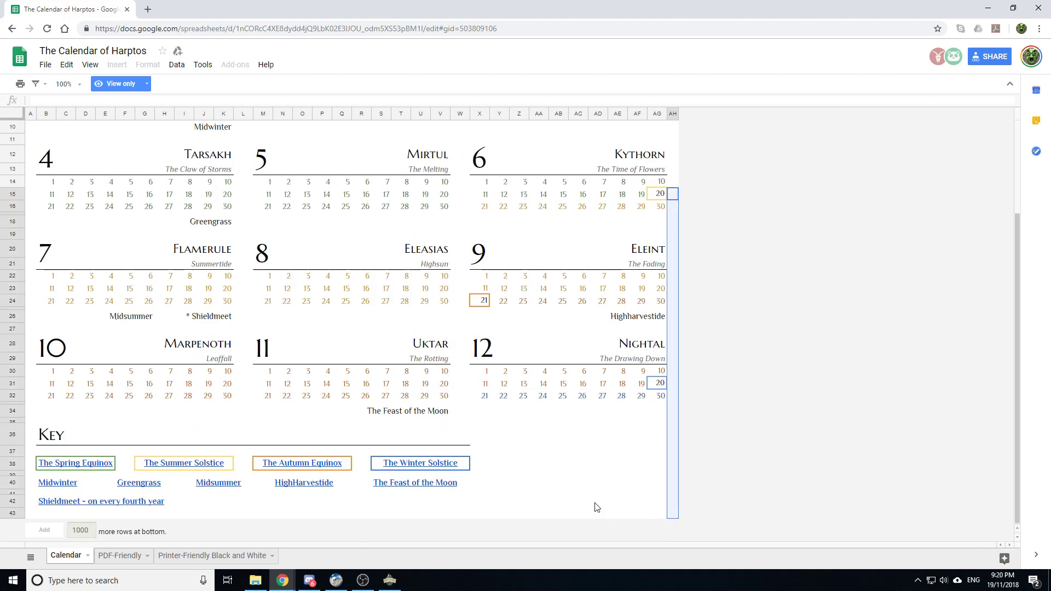
left_click_drag(674, 516, 33, 133)
key("ctrl+c")
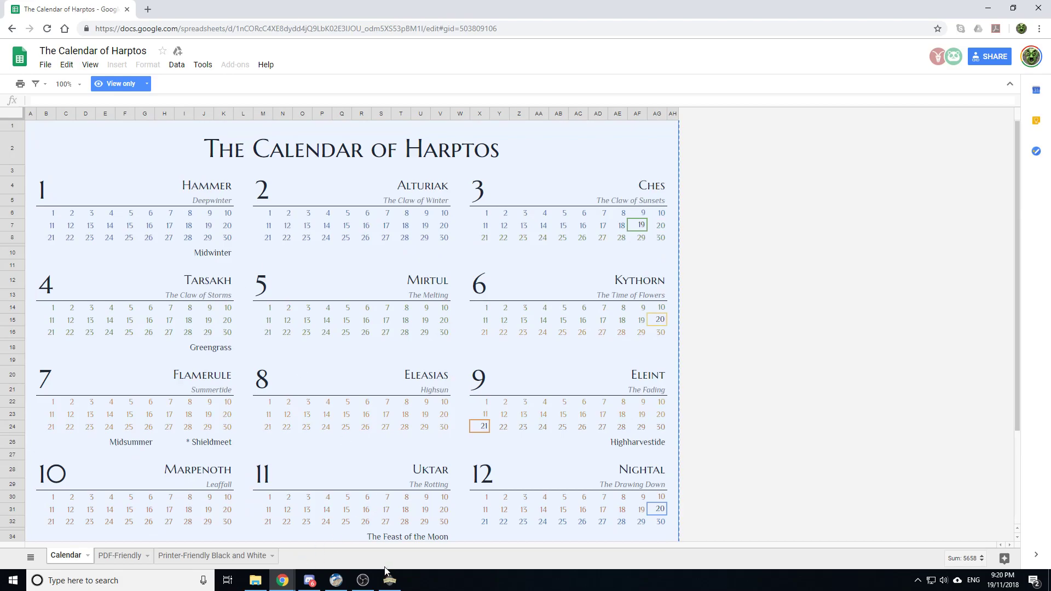
left_click(336, 580)
scroll(544, 510, "down", 5)
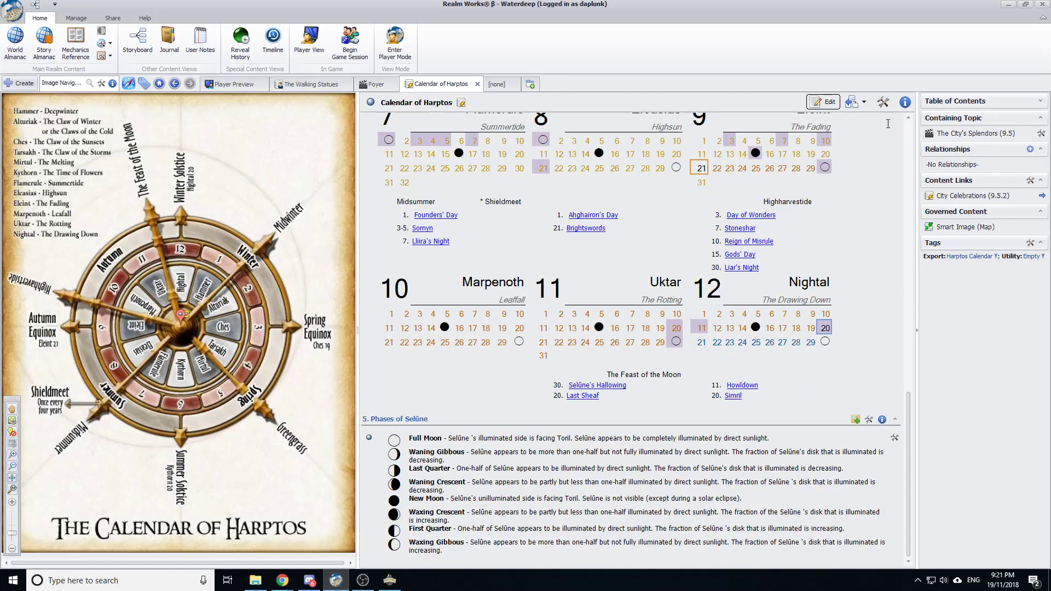
Paste the copied spreadsheet calendar into a new snippet below Phases of Selûne
left_click(824, 101)
left_click(611, 561)
key("Return")
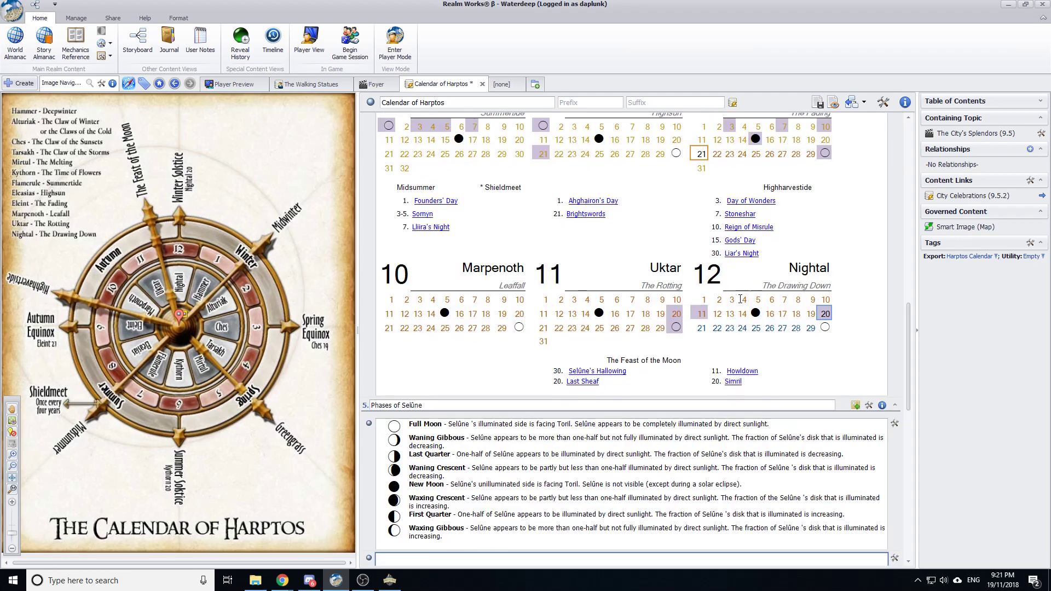
key("ctrl+v")
scroll(572, 383, "up", 5)
scroll(572, 373, "down", 6)
scroll(575, 373, "up", 2)
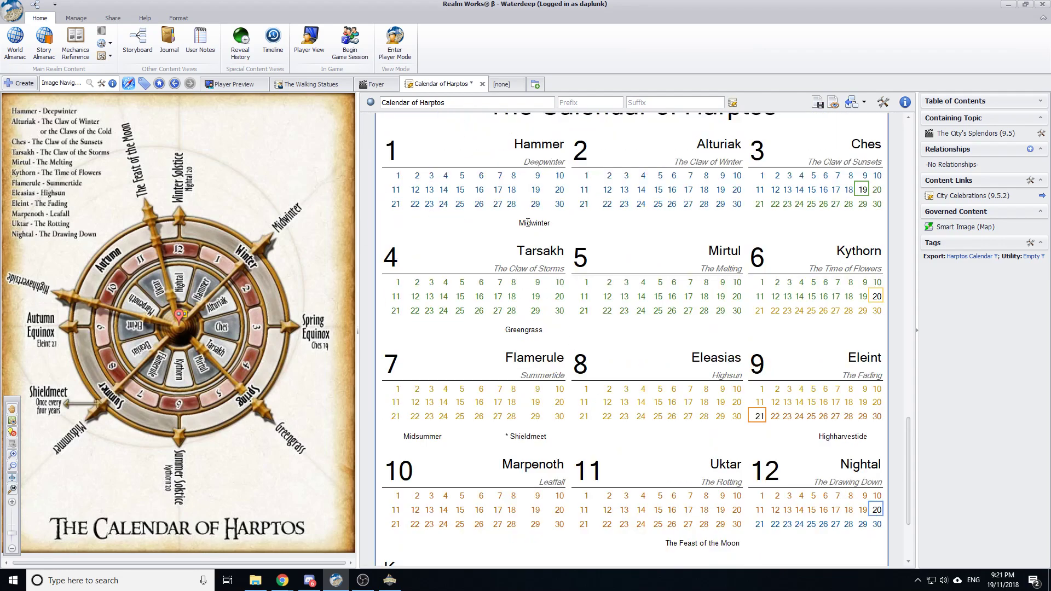
scroll(528, 223, "down", 1)
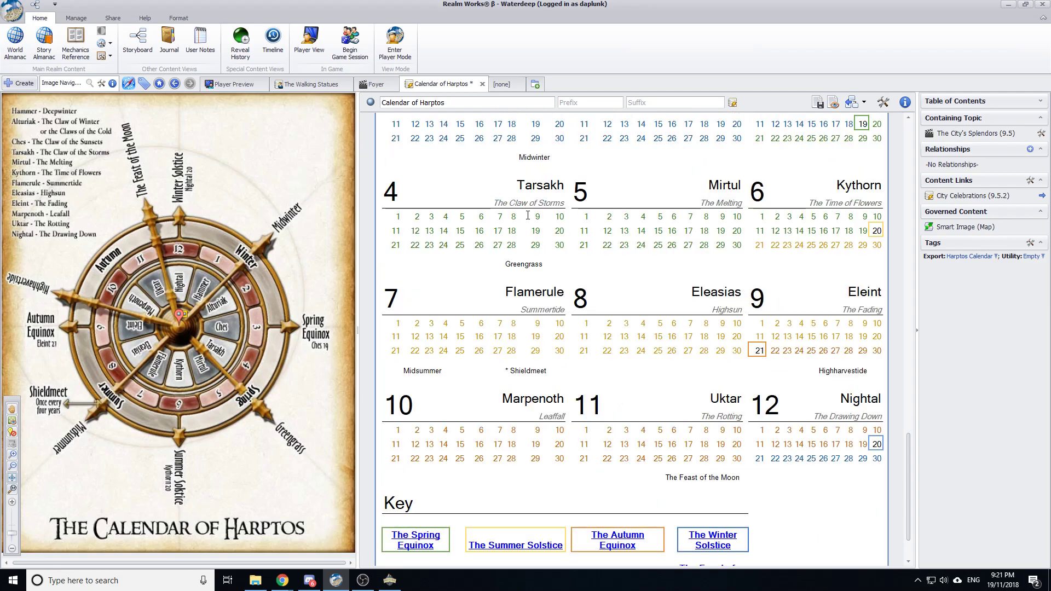
scroll(435, 163, "up", 2)
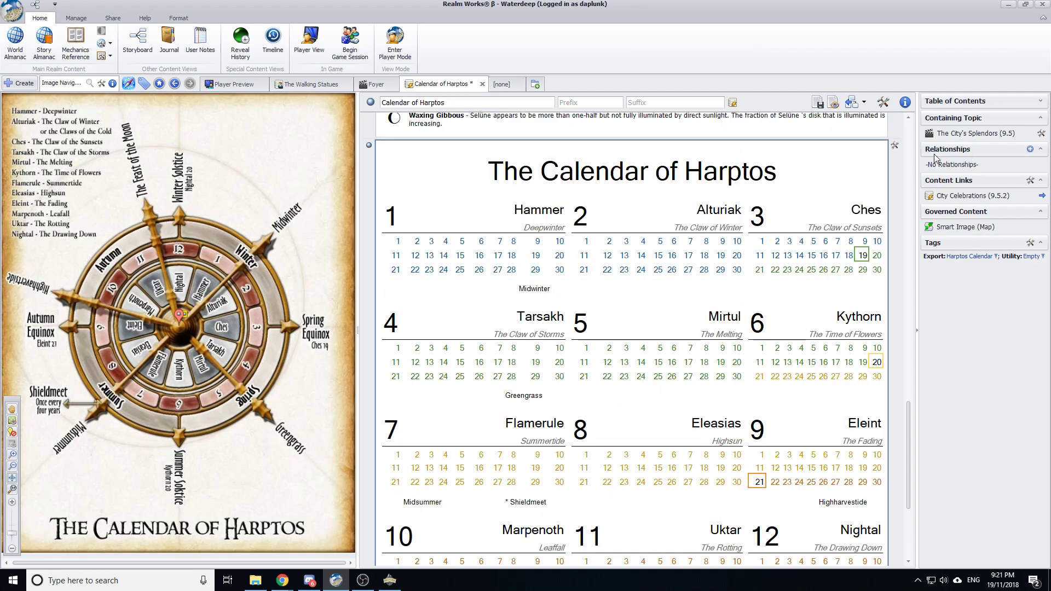
Delete the pasted calendar snippet and confirm the deletion
left_click(894, 145)
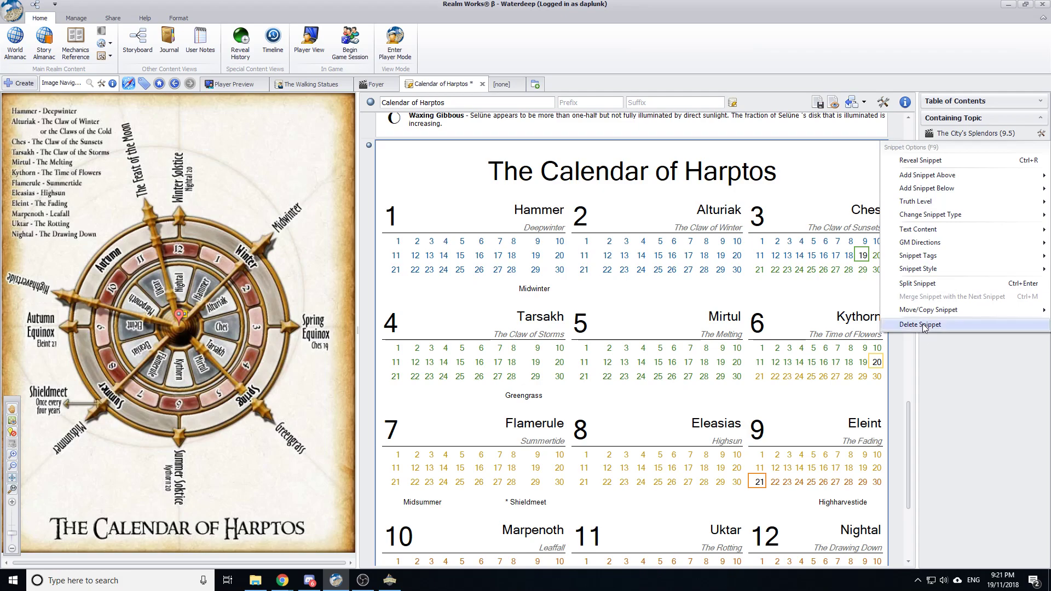
left_click(923, 324)
left_click(508, 305)
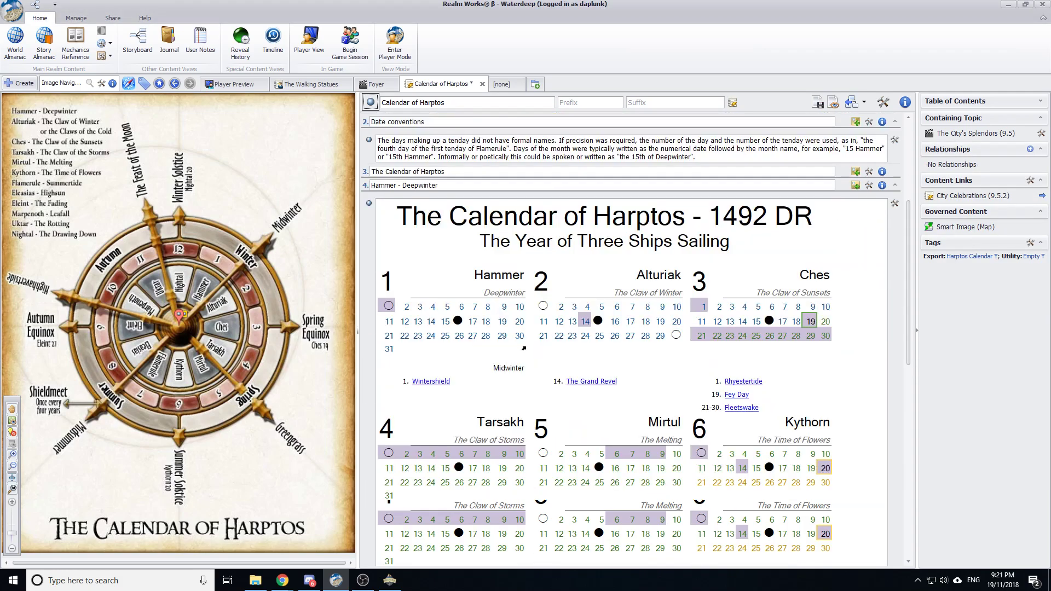
Turn on View Gridlines for the calendar table
left_click(449, 361)
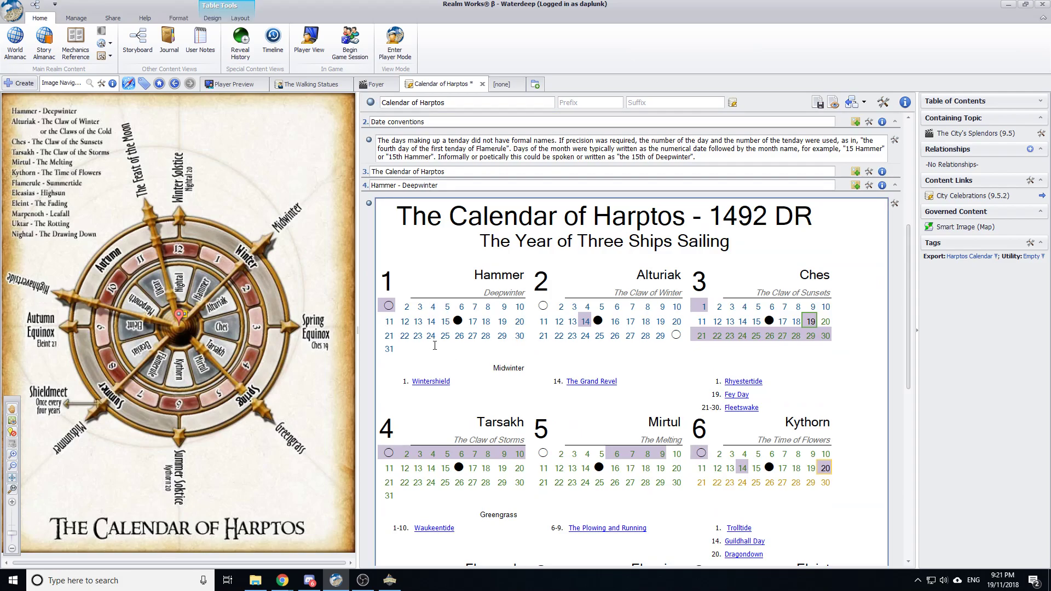
left_click(240, 19)
left_click(46, 41)
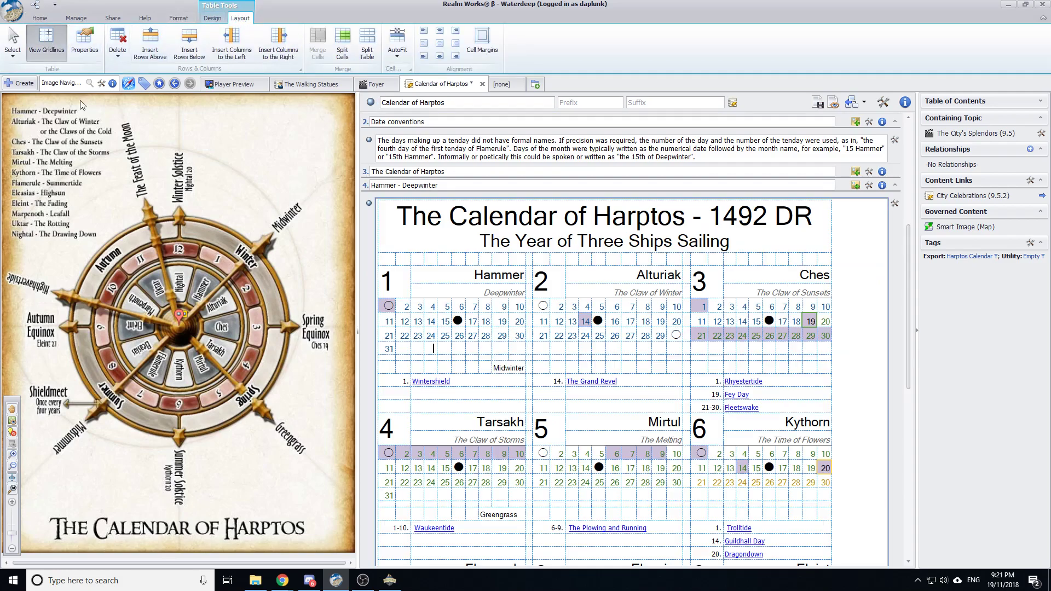
Select the empty cell beneath the Wintershield entry
right_click(466, 383)
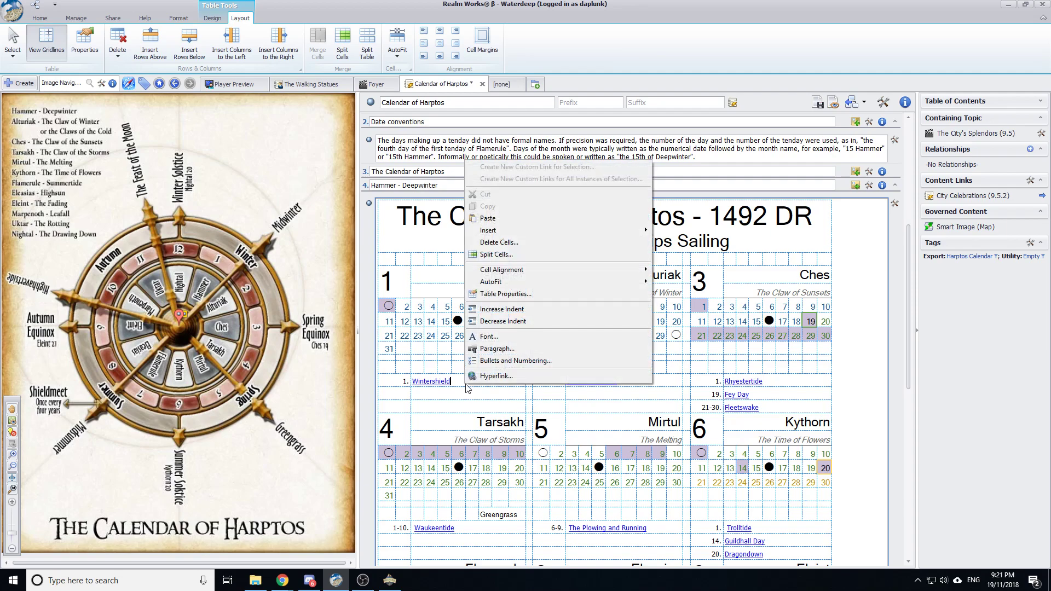
mouse_move(514, 231)
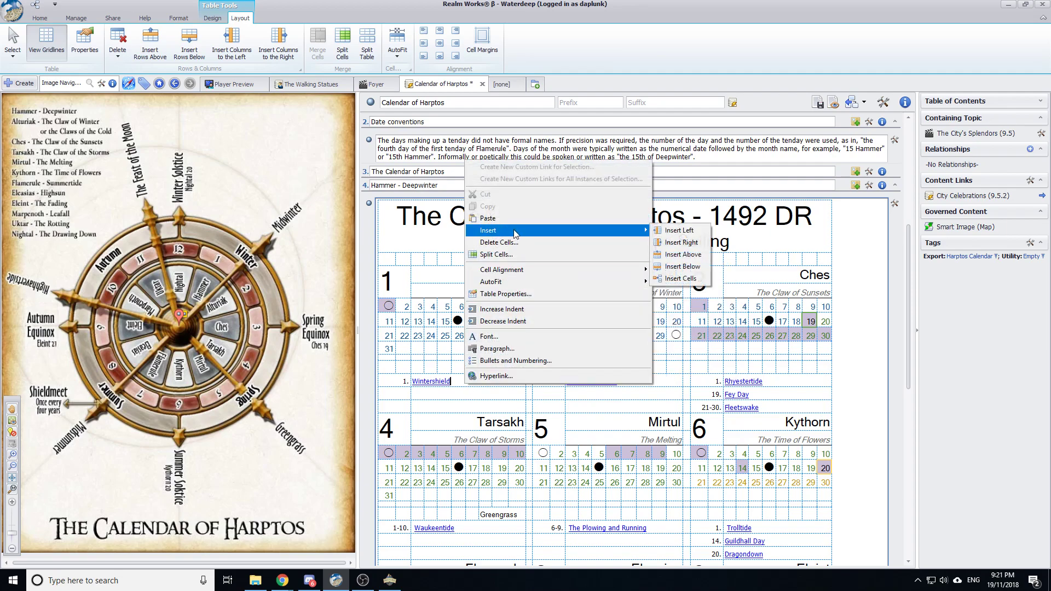
left_click(449, 396)
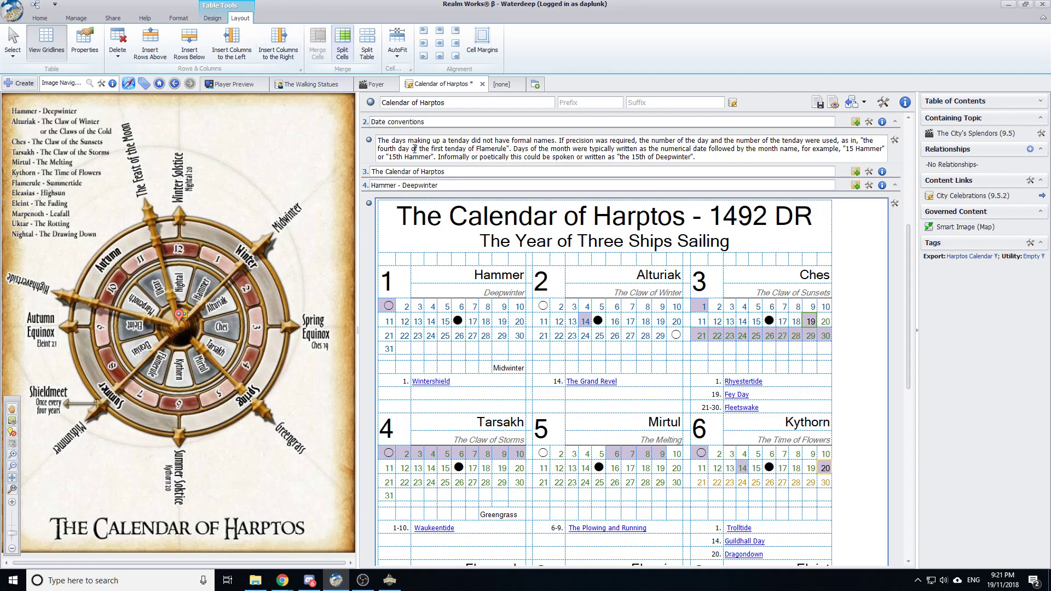
left_click(517, 347)
left_click_drag(517, 347, 389, 348)
double_click(432, 381)
left_click_drag(520, 393, 422, 393)
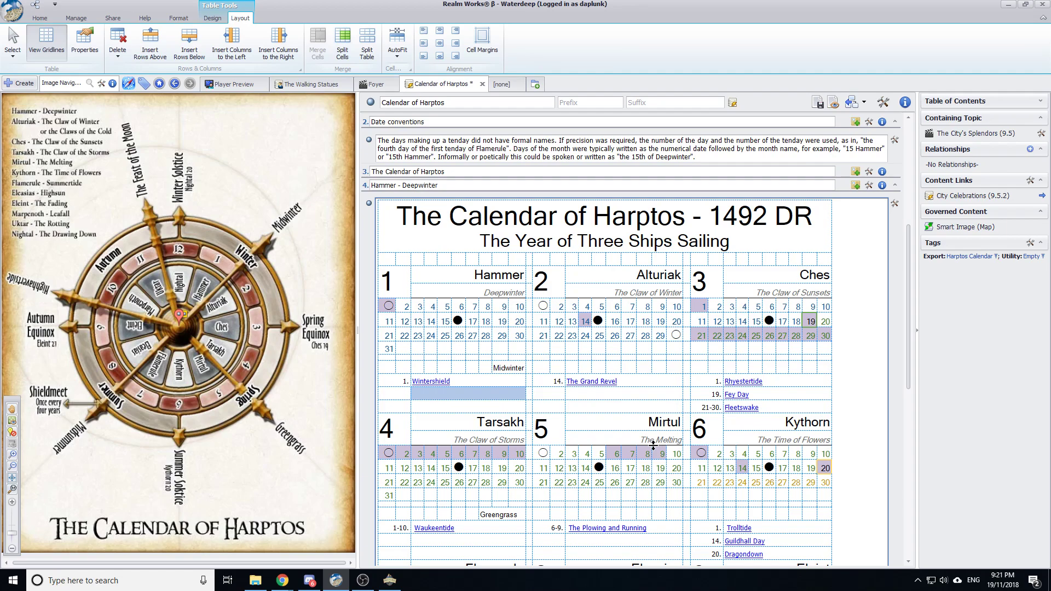
Insert a row below the day-31 row and merge its empty Alturiak cells
right_click(626, 349)
mouse_move(656, 194)
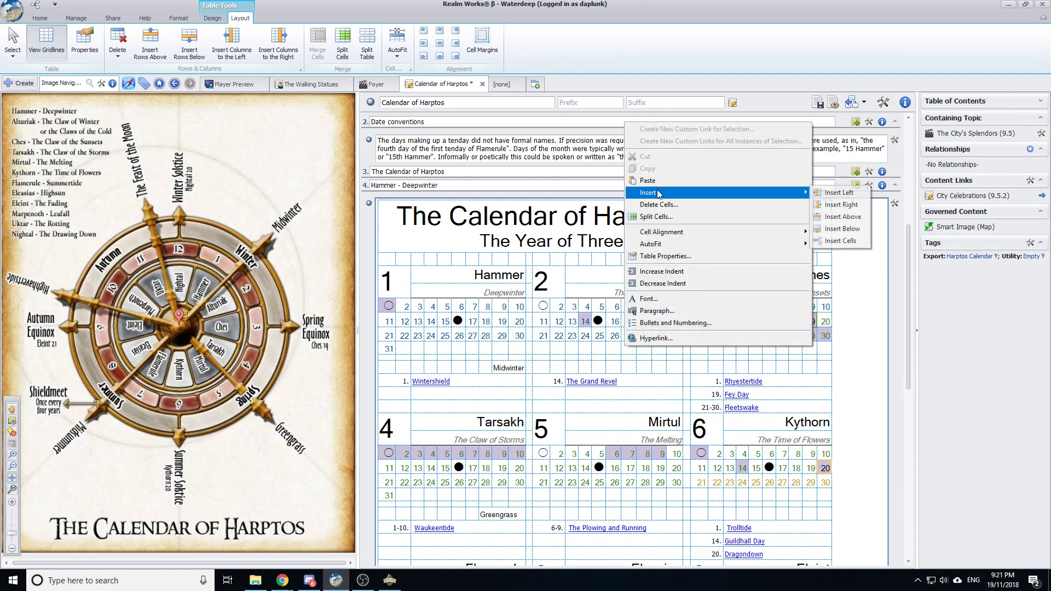
left_click(842, 229)
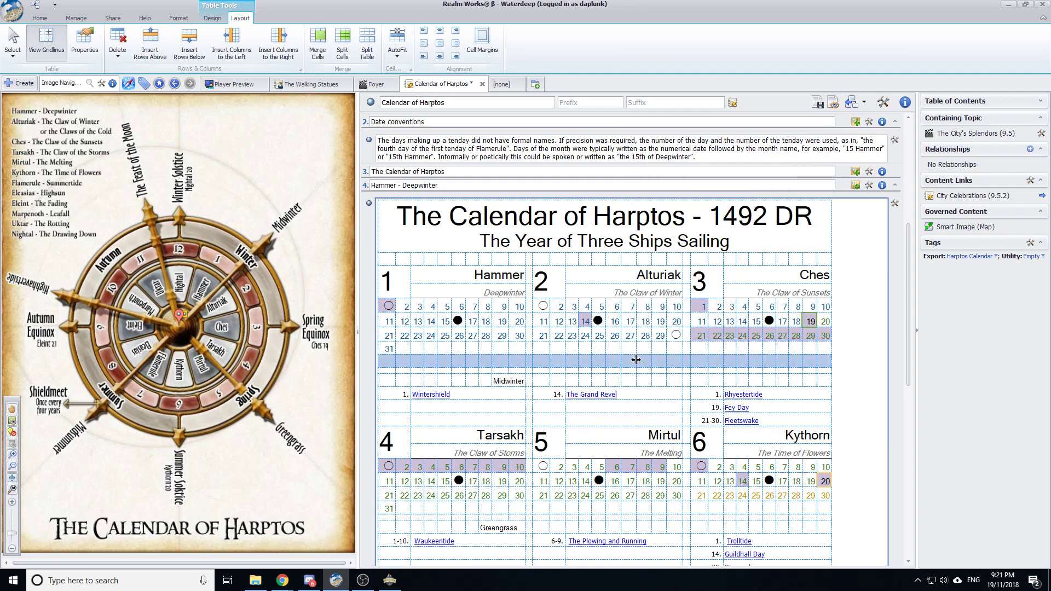
left_click_drag(678, 361, 571, 362)
right_click(571, 362)
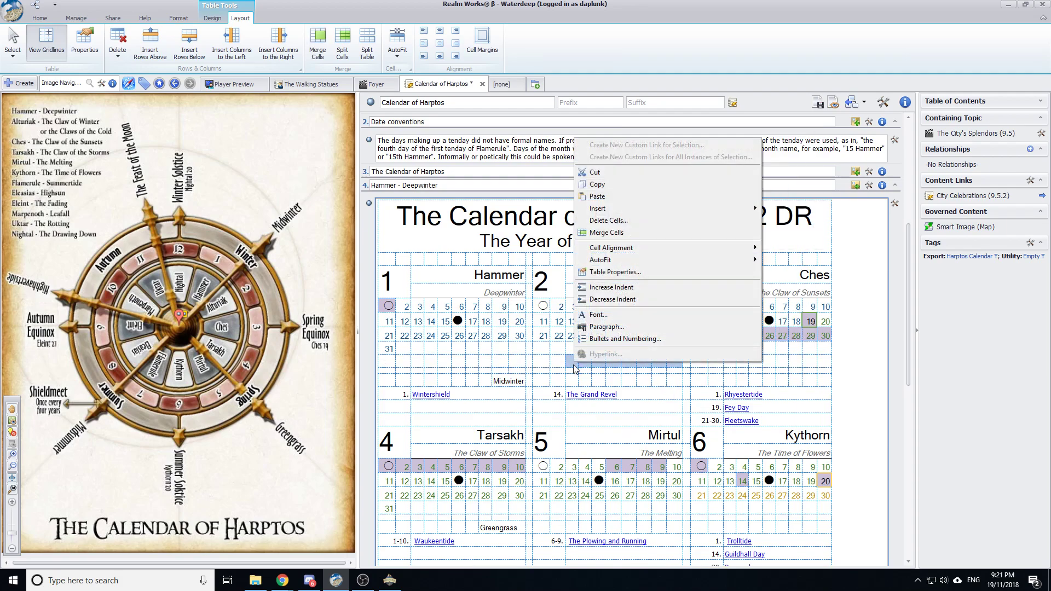
left_click(619, 240)
left_click(617, 362)
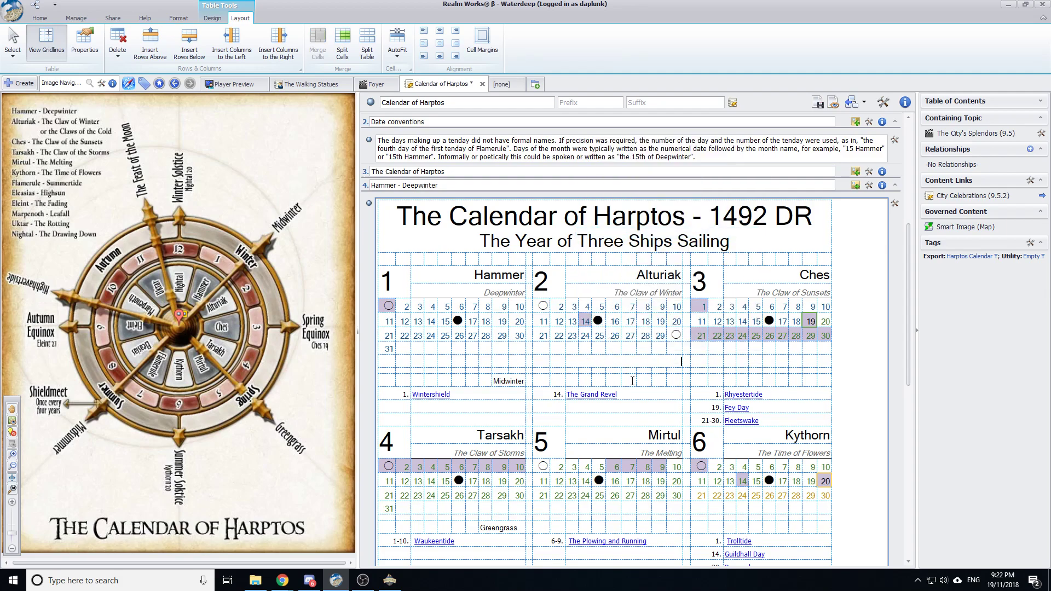
Merge the Alturiak cells in the Midwinter row into one
key("ctrl+l")
left_click_drag(666, 361, 565, 359)
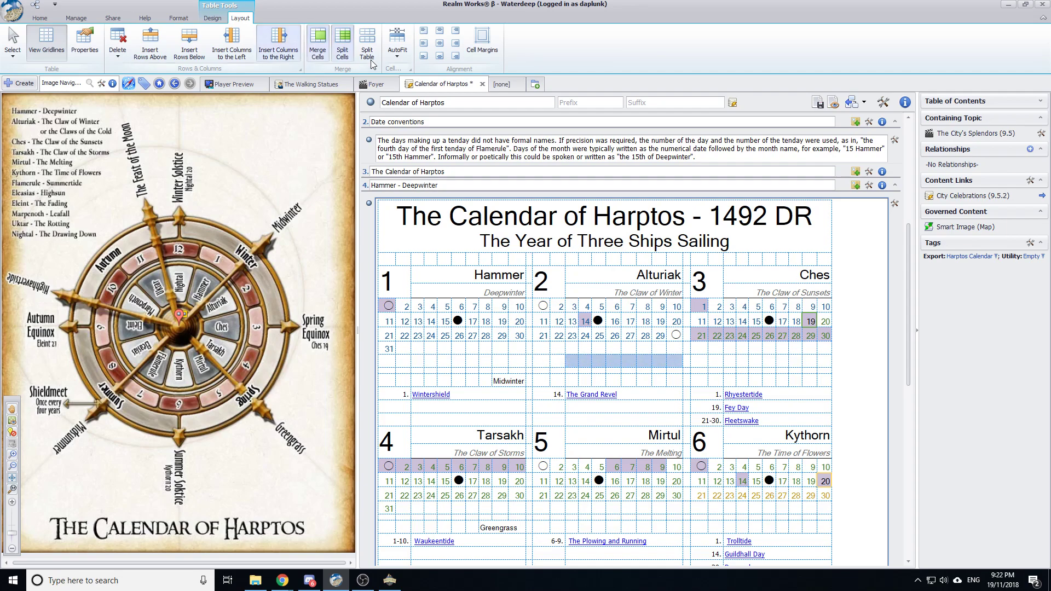
left_click(317, 45)
left_click(616, 361)
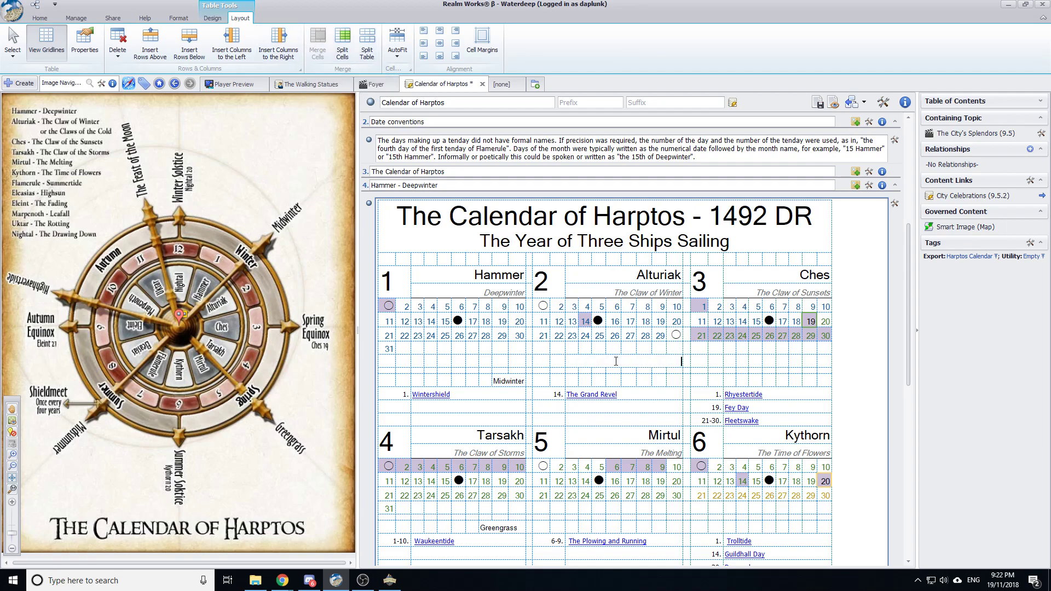
Delete the entire empty row, then show the World Almanac topic tree
right_click(385, 361)
left_click(436, 217)
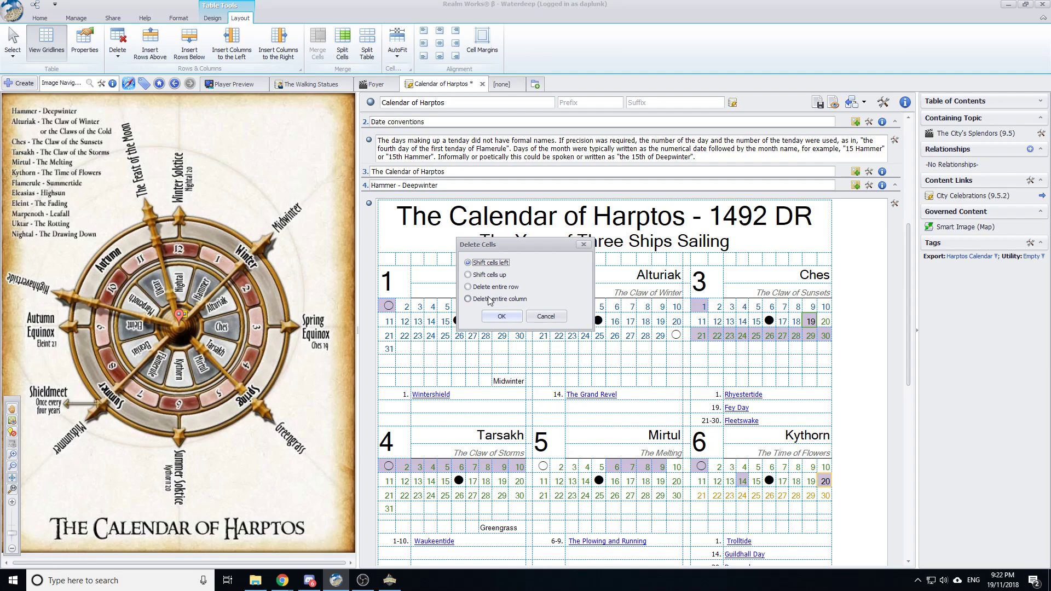
left_click(496, 286)
left_click(500, 318)
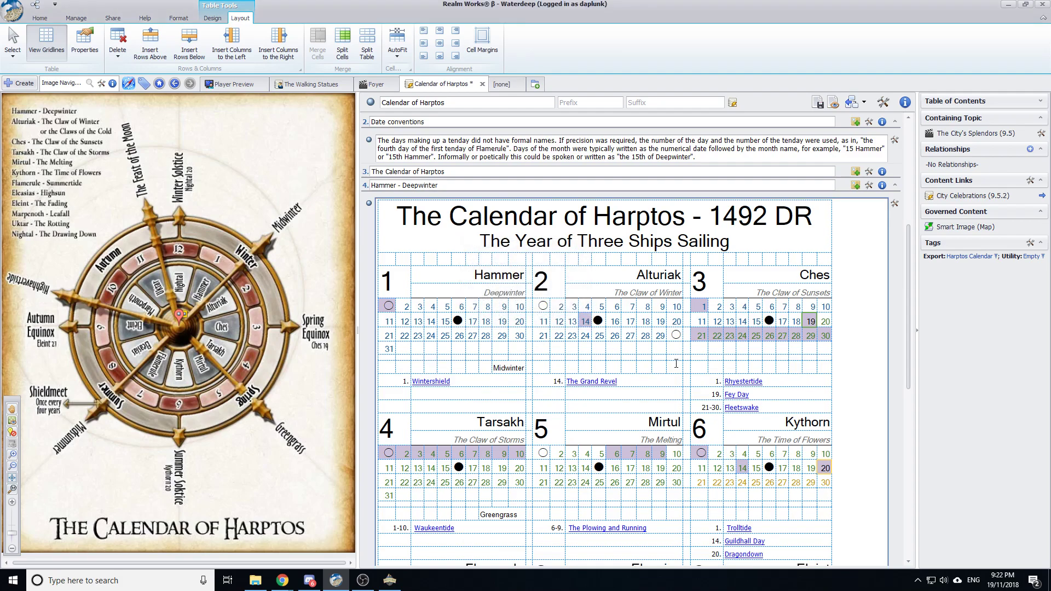
left_click_drag(466, 381, 425, 381)
left_click(453, 383)
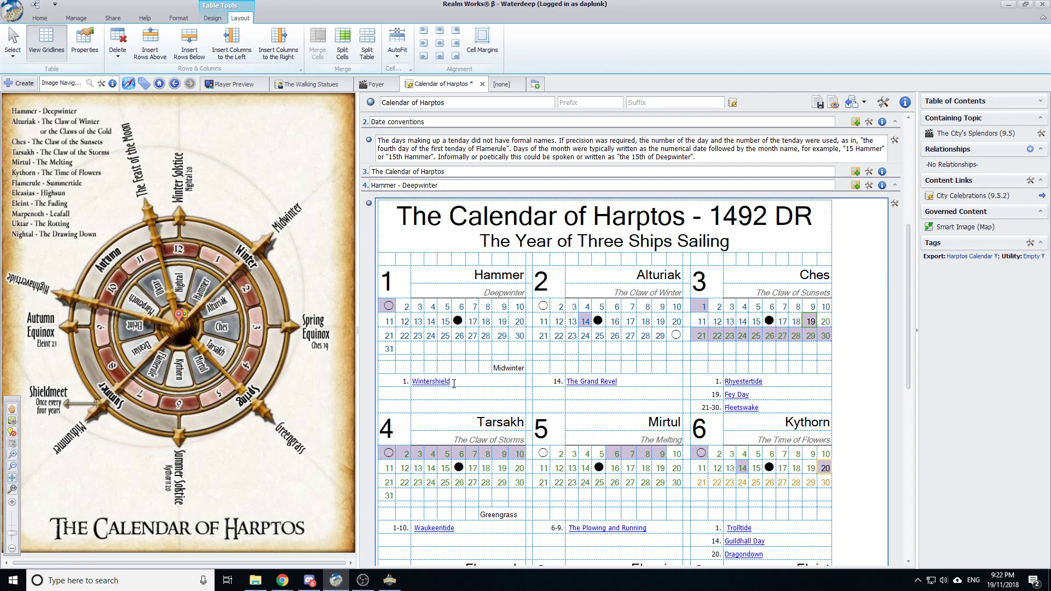
left_click(39, 18)
left_click(16, 38)
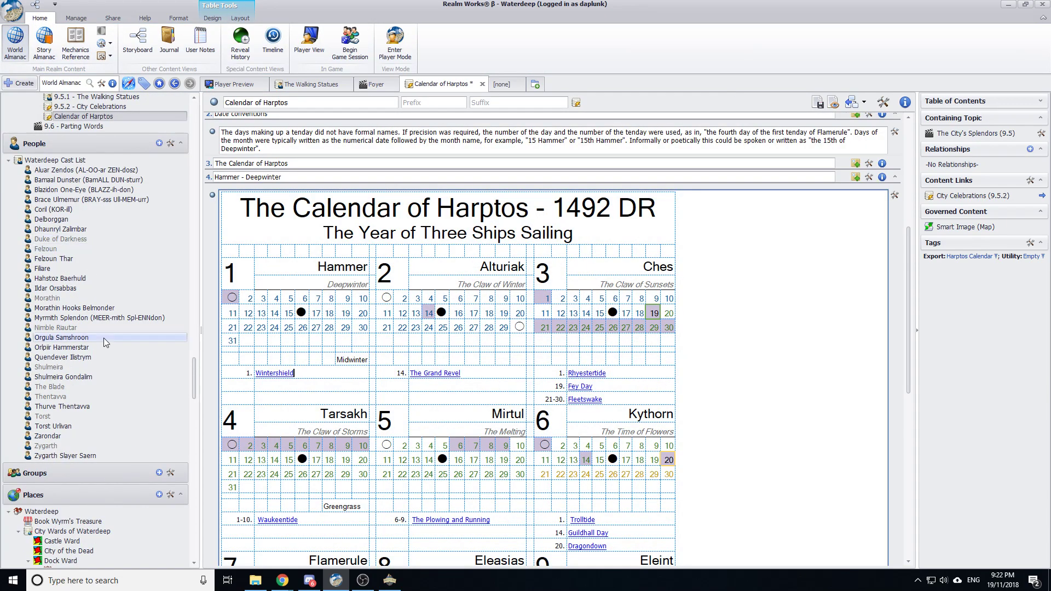
Open City Celebrations without saving the calendar edits and look over its Founders' Day section and names
left_click(91, 106)
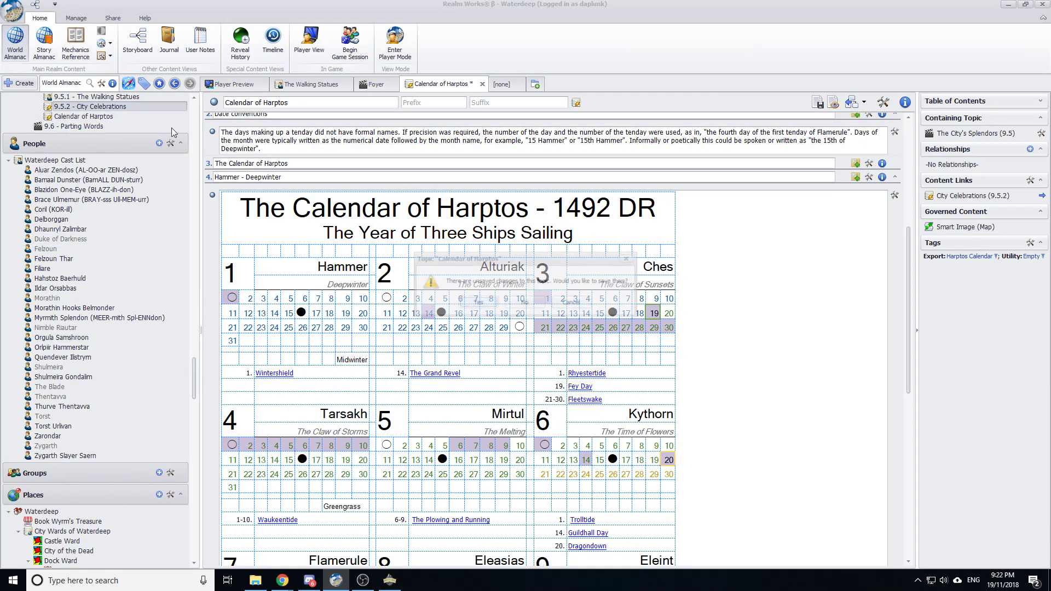
left_click(536, 303)
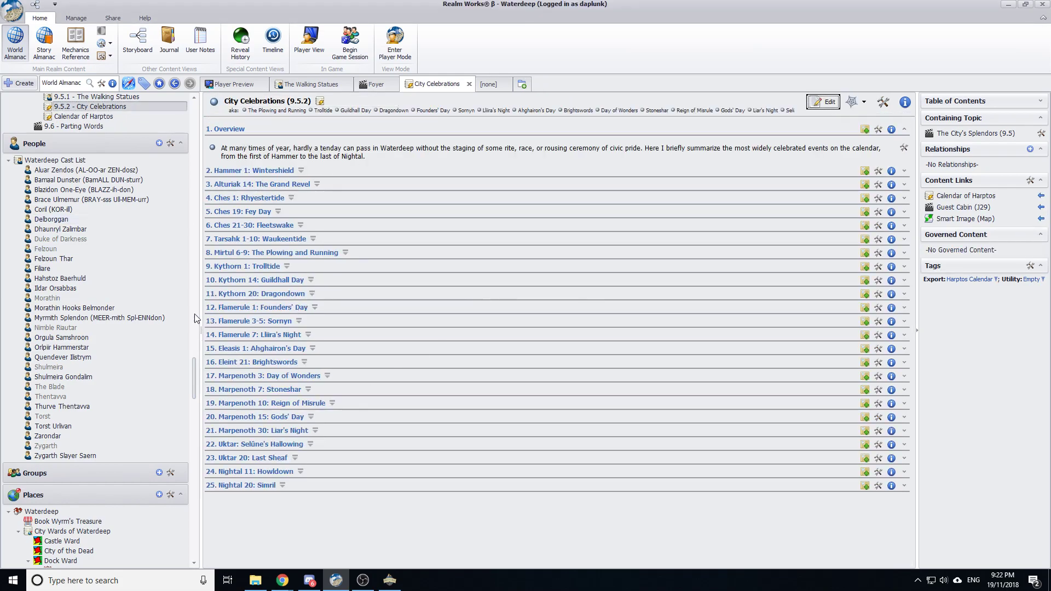
left_click(314, 308)
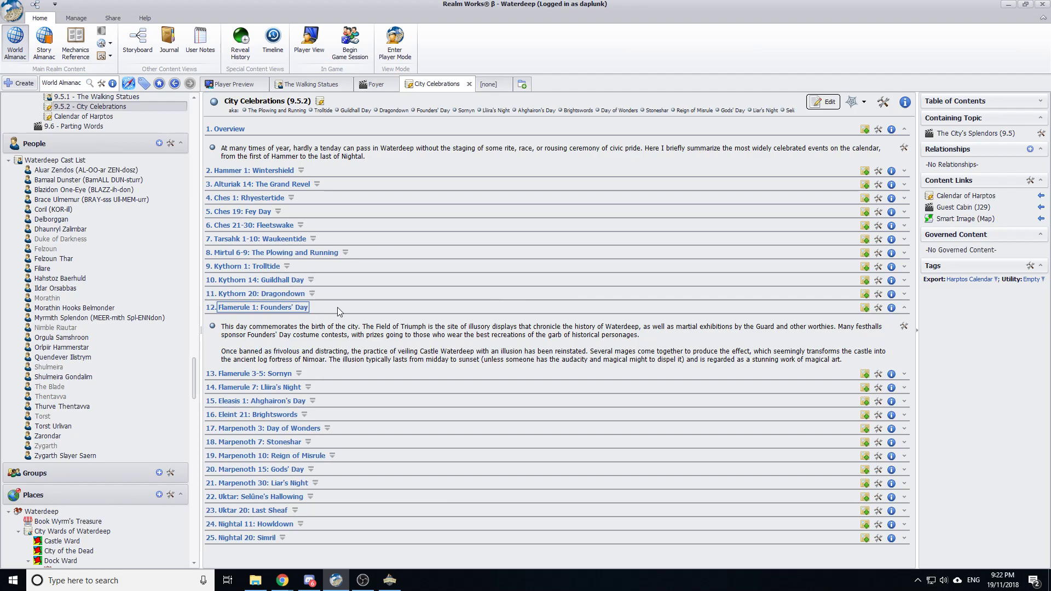
left_click(883, 102)
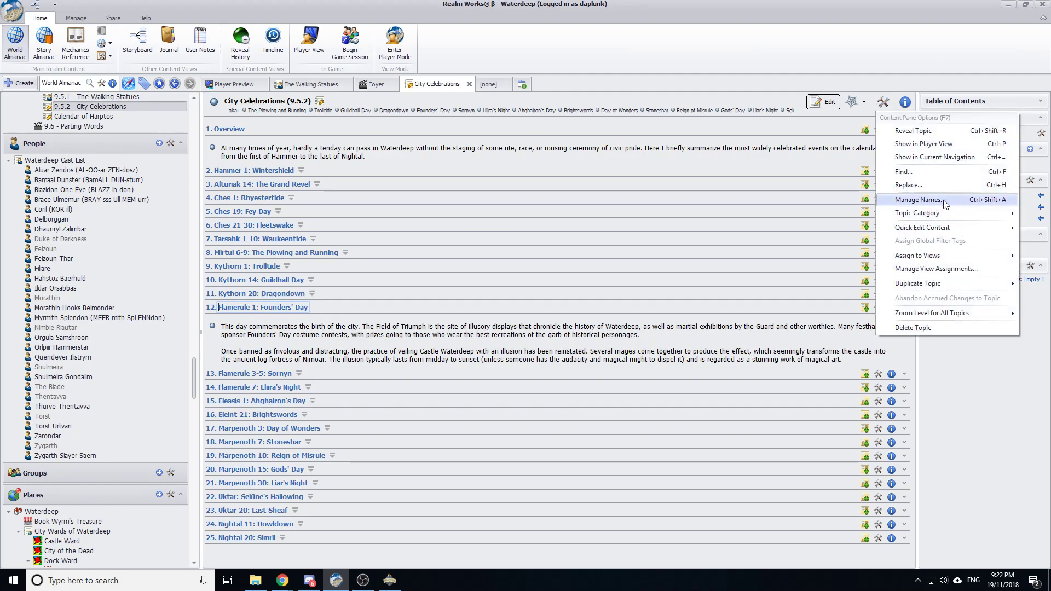
key("Escape")
scroll(452, 344, "down", 6)
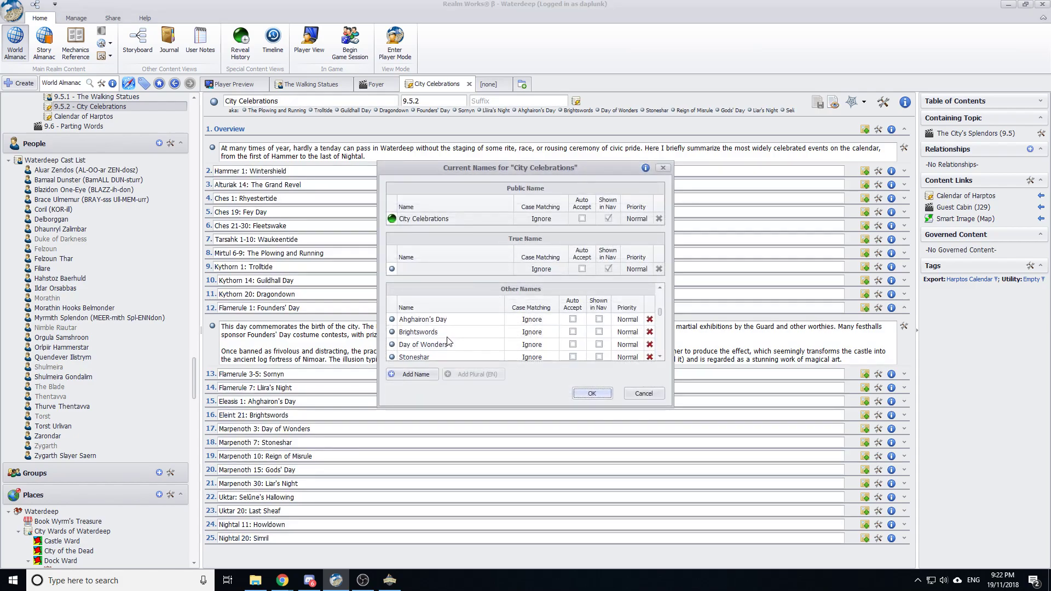
scroll(451, 344, "up", 5)
left_click(651, 394)
Reopen Calendar of Harptos, follow The Grand Revel link, and go back
left_click(71, 116)
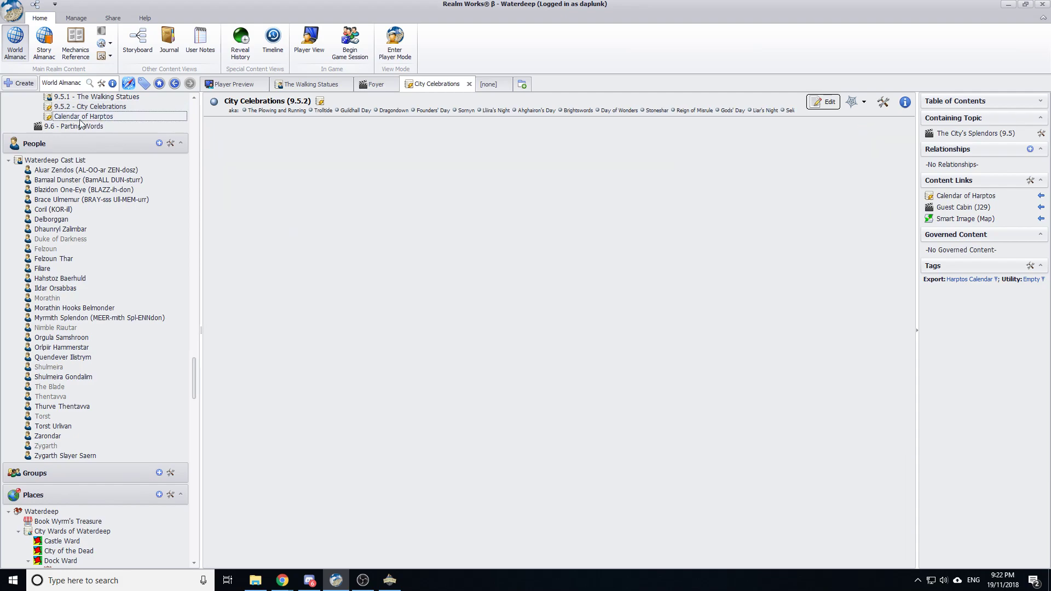
scroll(553, 287, "down", 5)
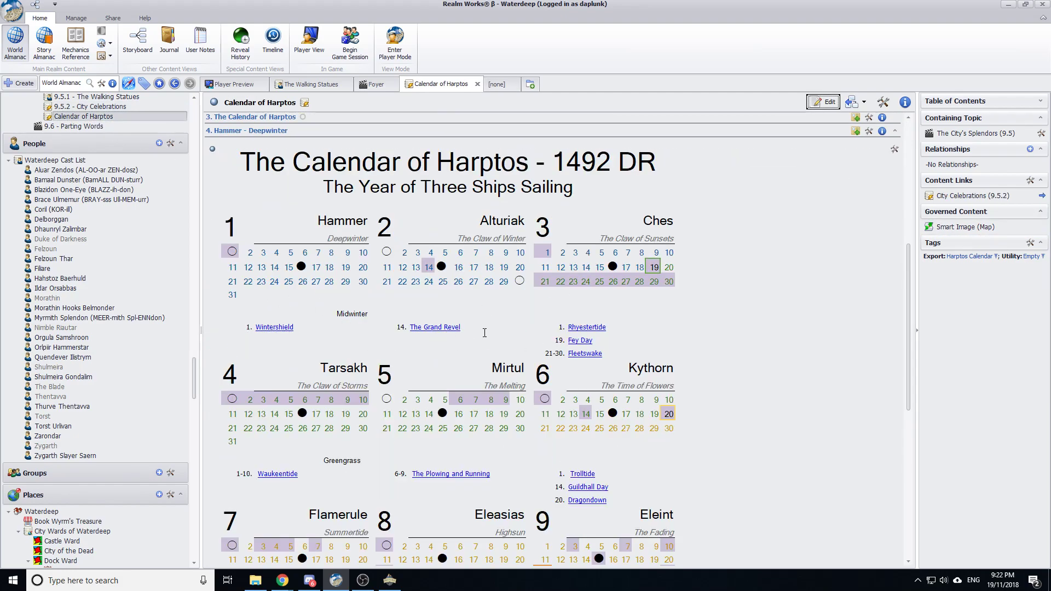
left_click(438, 327)
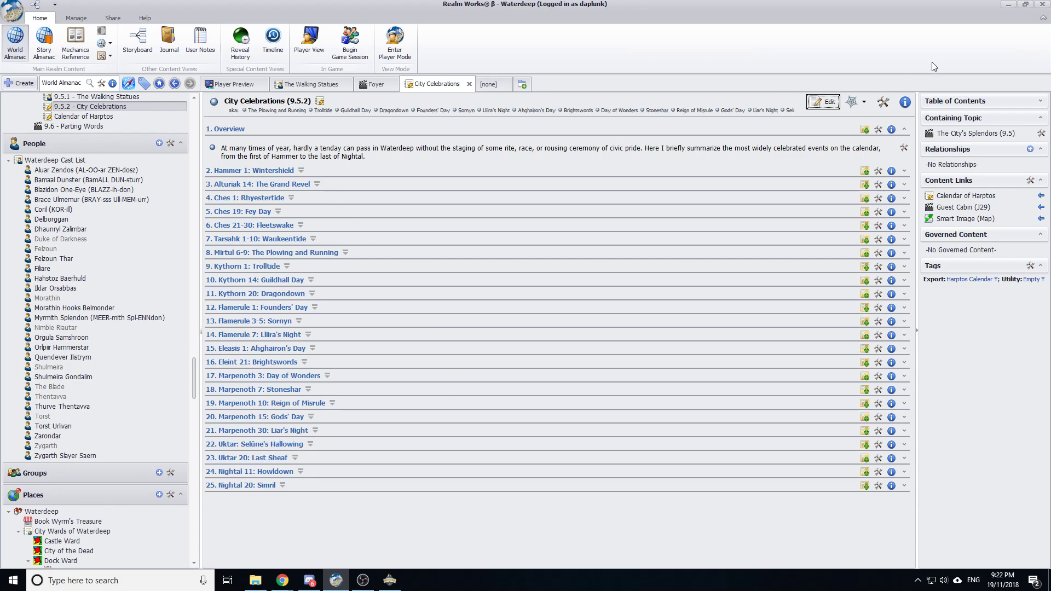
left_click(174, 83)
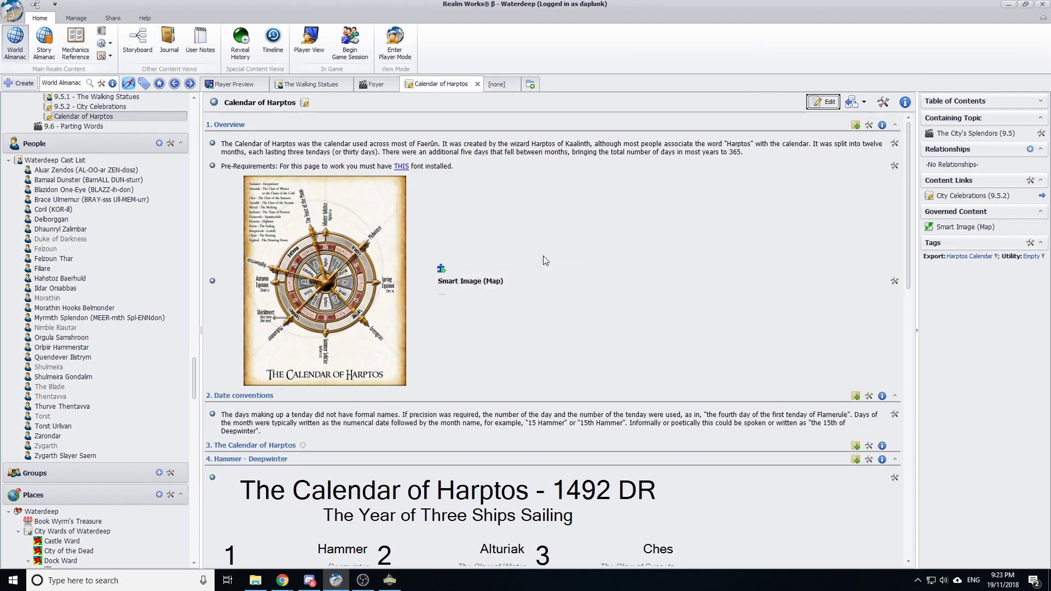
Select day cells in the Hammer, Alturiak and Ches month tables
scroll(745, 296, "down", 6)
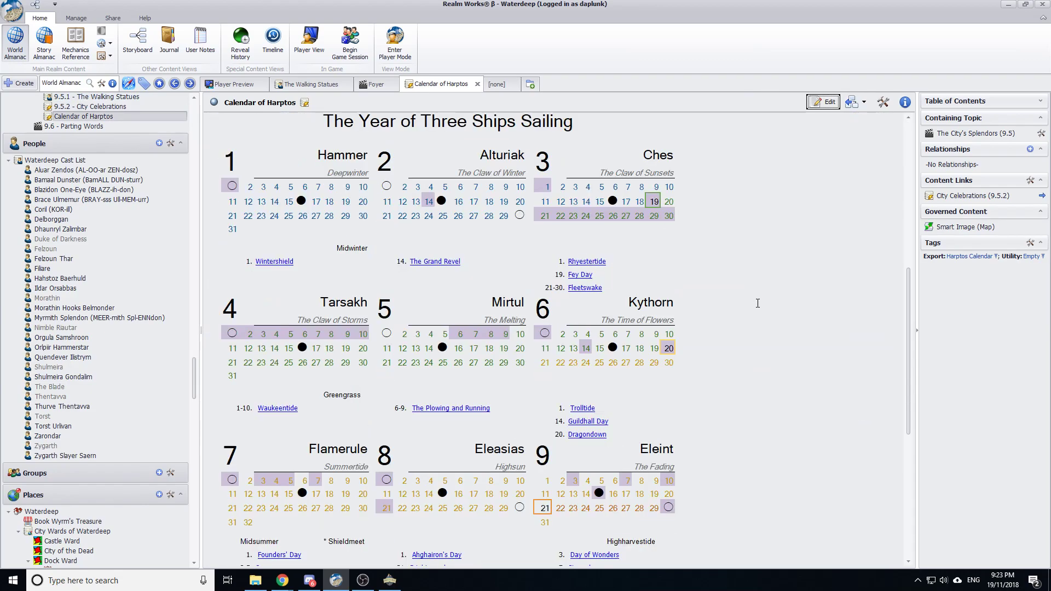
left_click_drag(229, 187, 238, 186)
left_click_drag(538, 187, 563, 187)
left_click(301, 202)
left_click(388, 187)
scroll(591, 274, "up", 5)
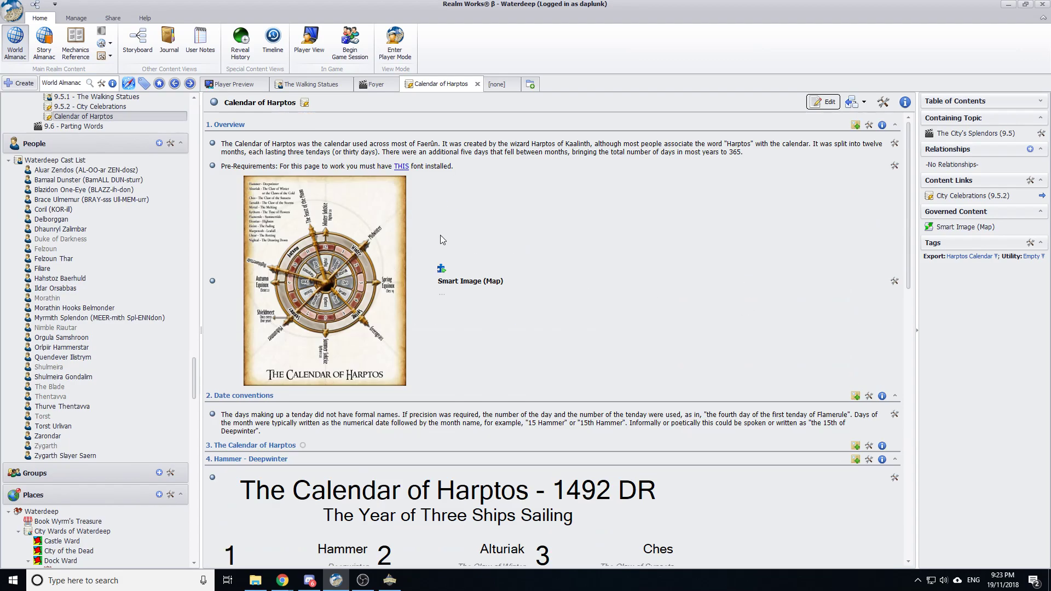
Make the 'Pre-Requirements:' label bold and save the topic
left_click(823, 102)
left_click_drag(278, 166, 221, 166)
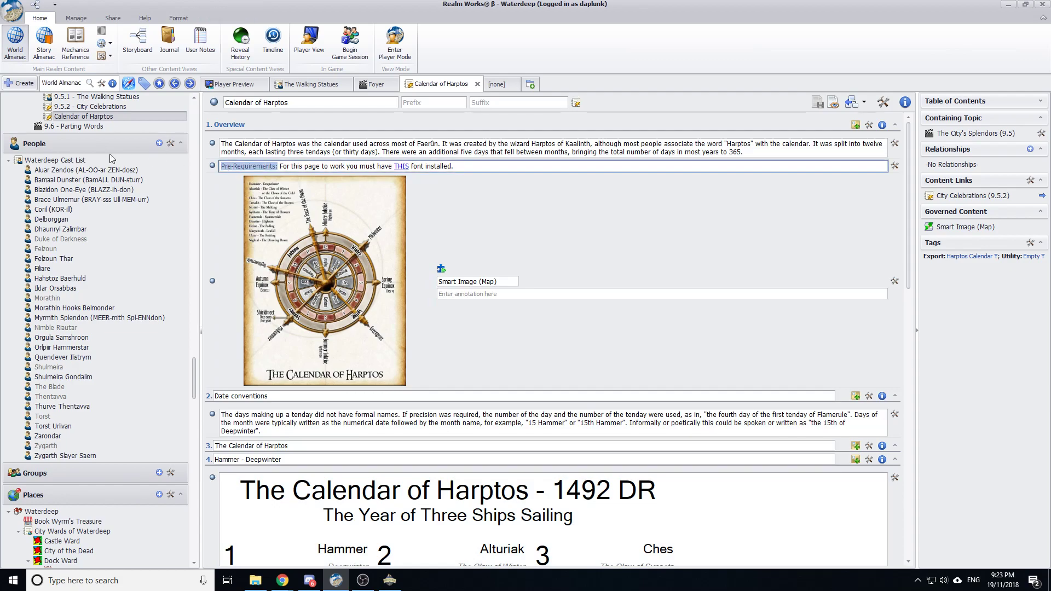
key("ctrl+b")
left_click(526, 153)
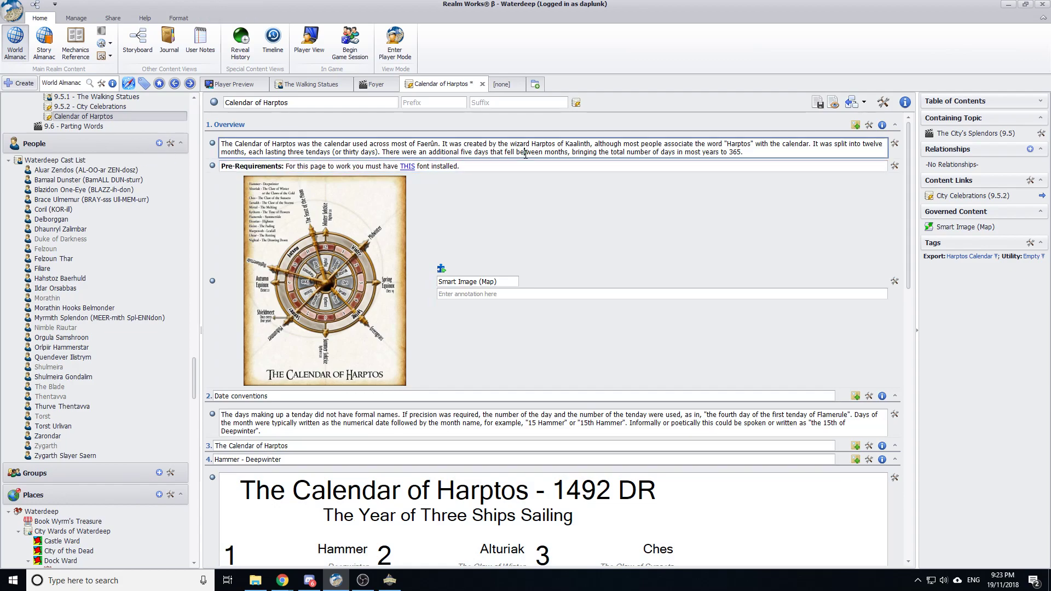
left_click(818, 103)
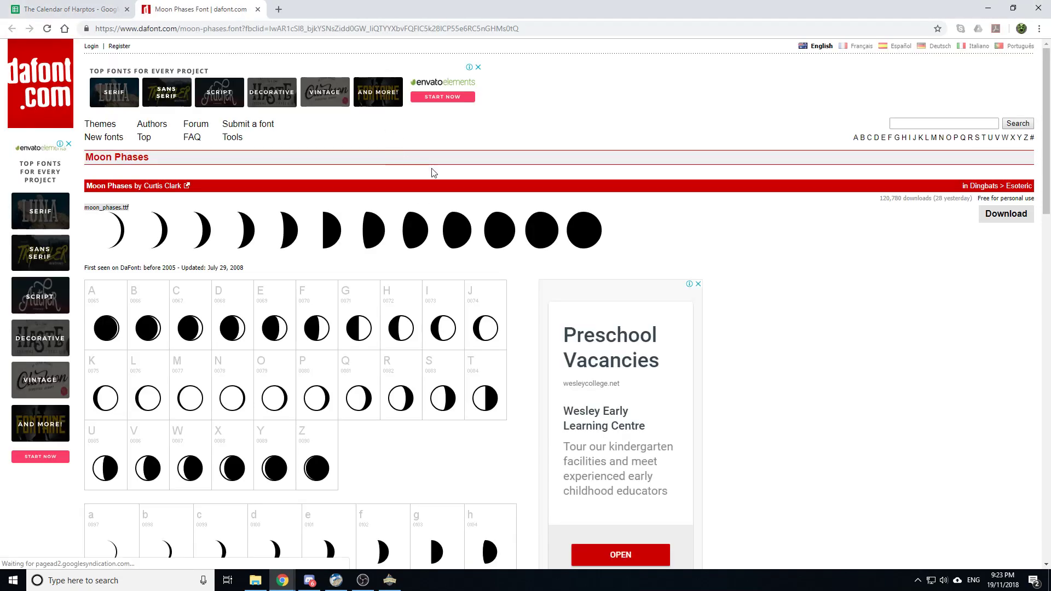
Download the Moon Phases font from DaFont and open the moon_phases archive
scroll(443, 197, "down", 14)
scroll(446, 219, "up", 14)
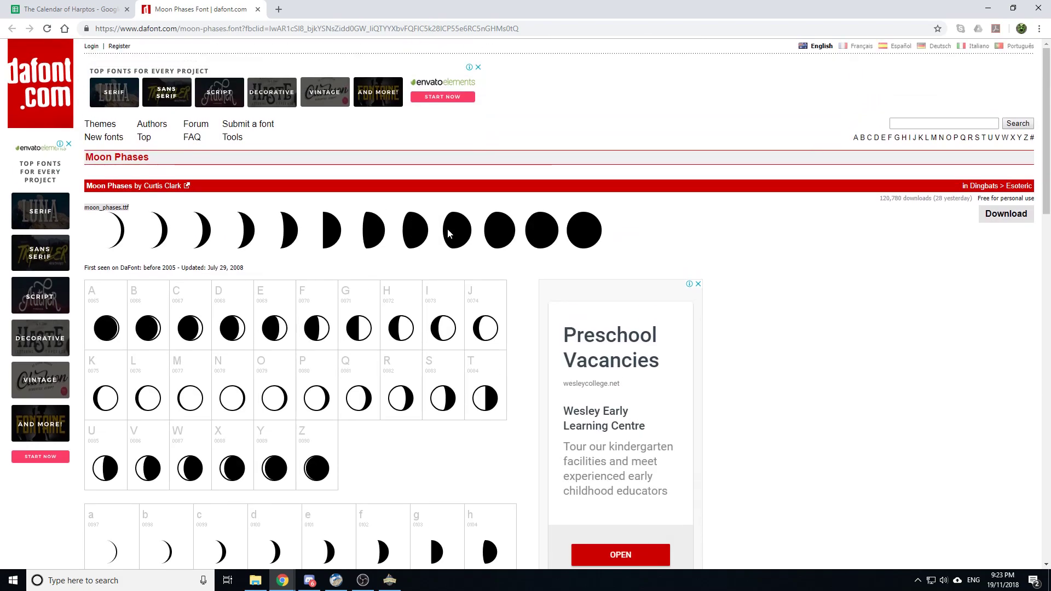
left_click(1002, 215)
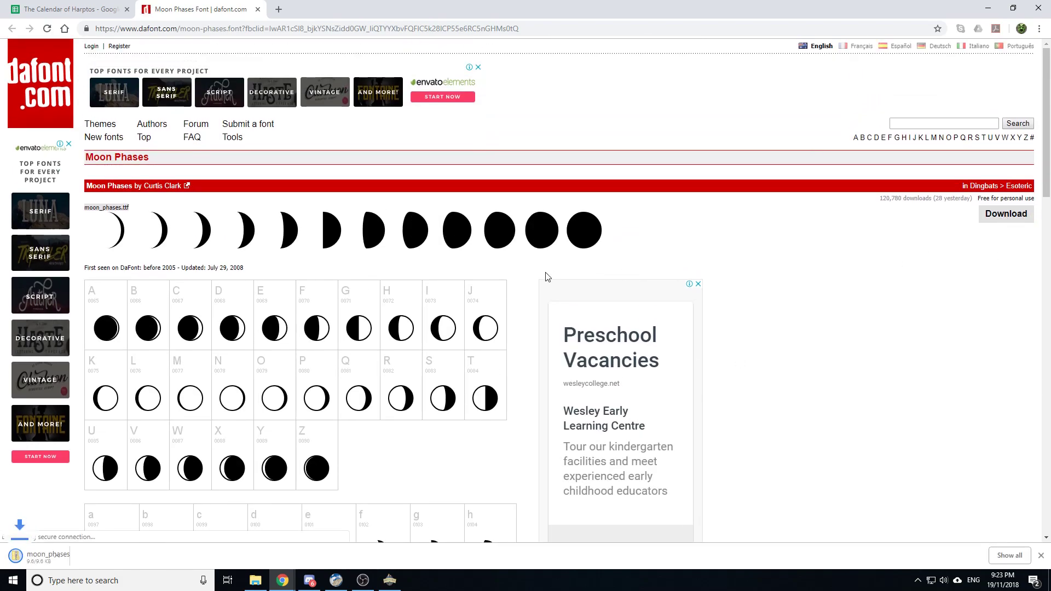
left_click(65, 556)
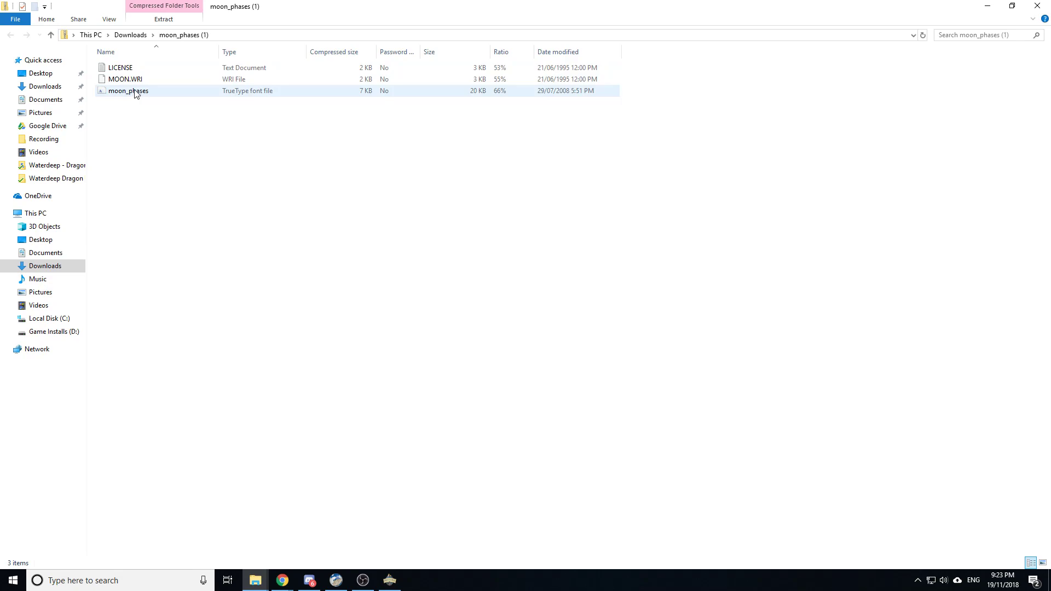
Install moon_phases.ttf, then close Font Viewer and Explorer and minimise Chrome
double_click(135, 92)
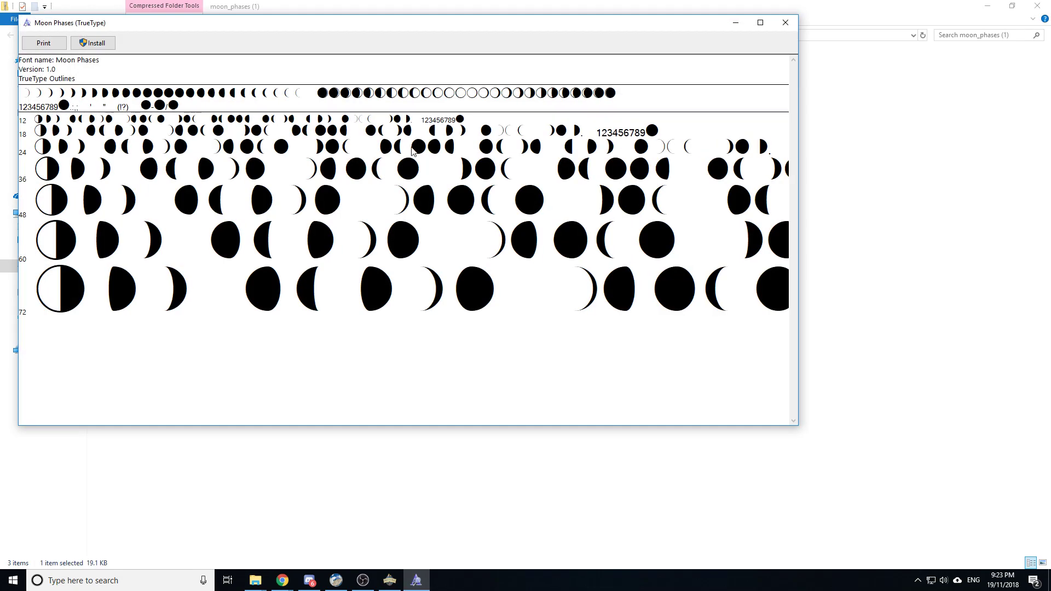
left_click(1037, 5)
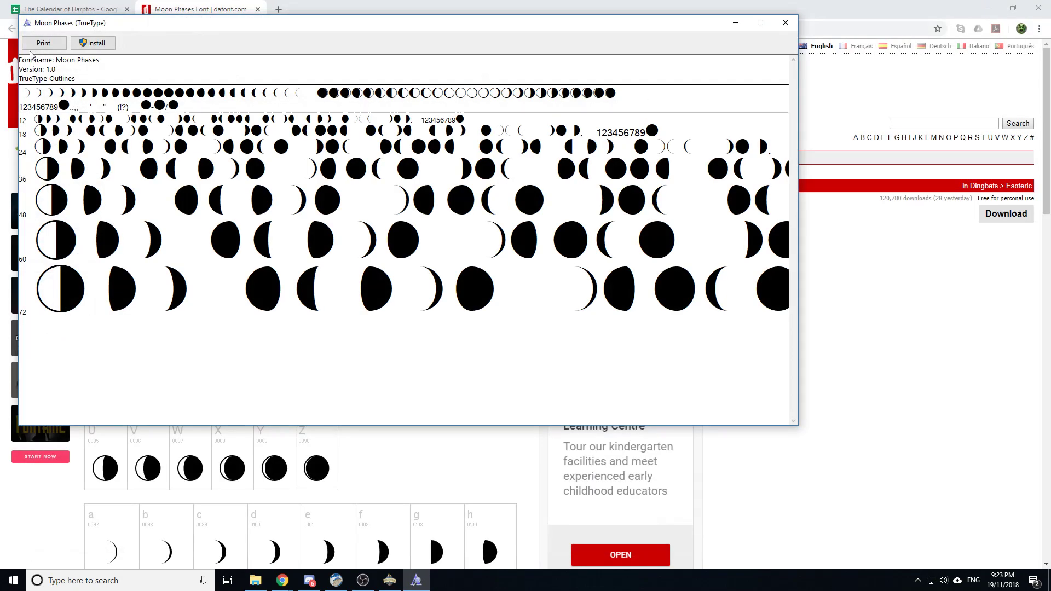
left_click(100, 44)
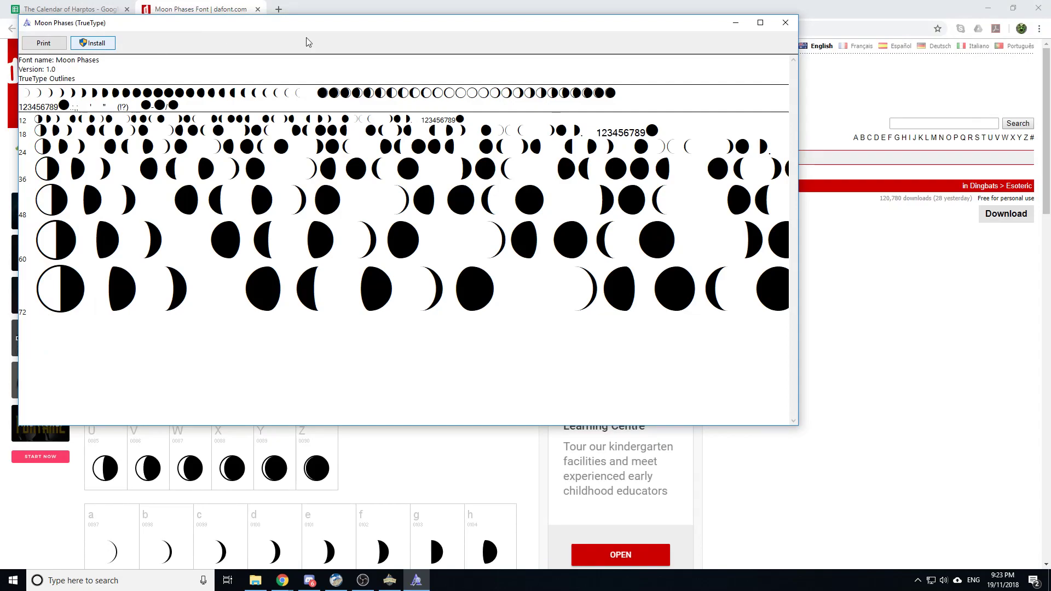
left_click(786, 23)
left_click(988, 8)
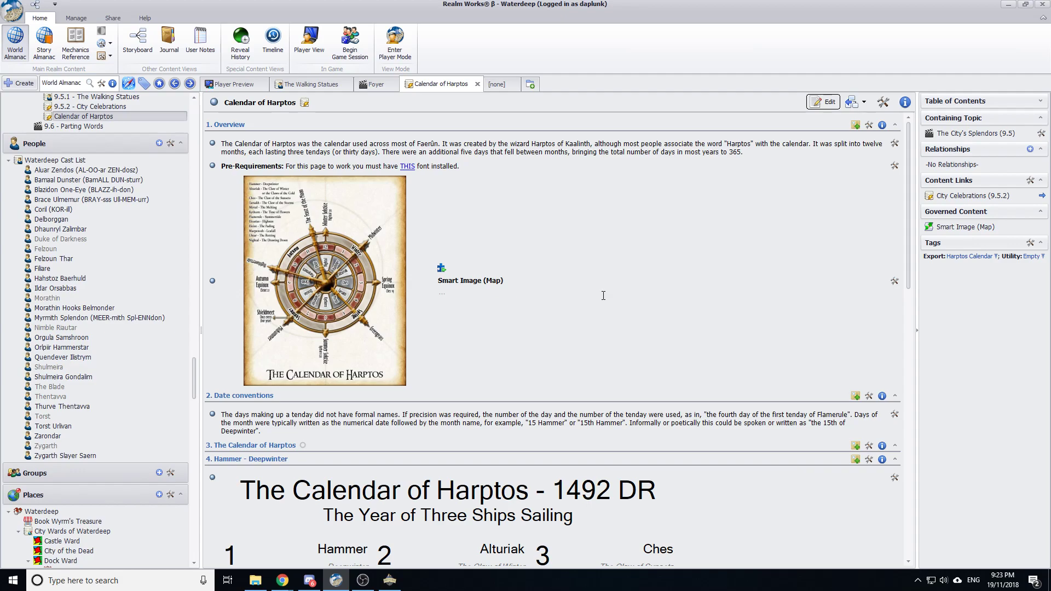
Make the calendar topic editable and type 'asda' as a test line under Wintershield
scroll(603, 296, "down", 5)
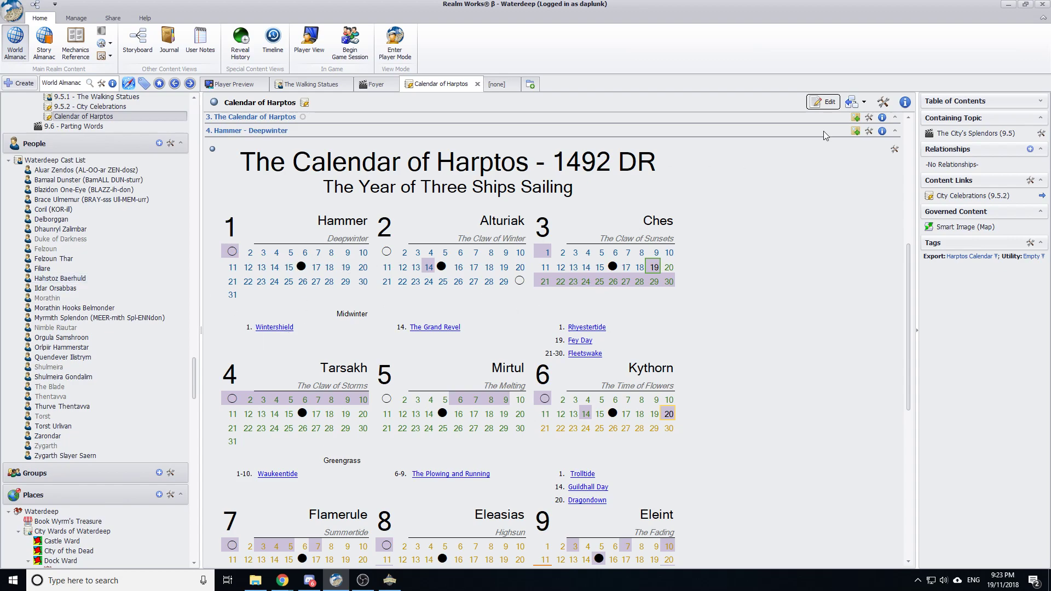
left_click(825, 102)
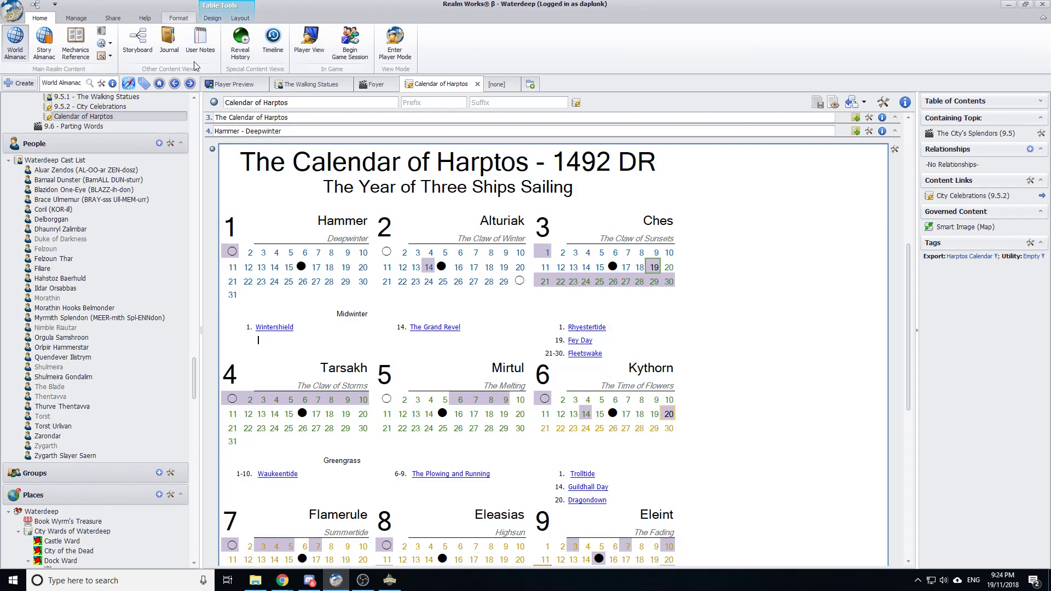
type("asda")
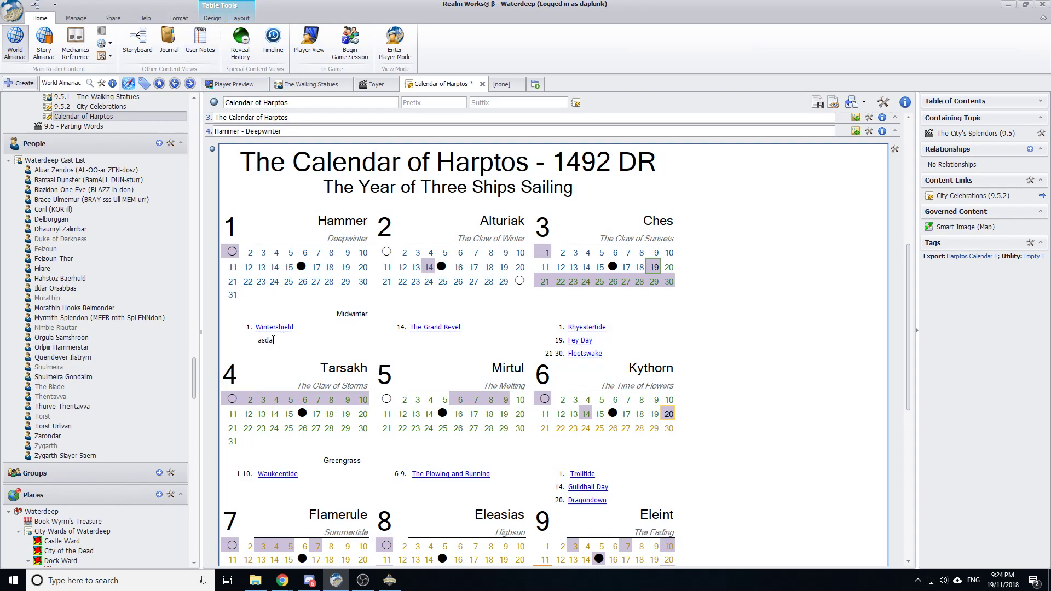
Give the test line the Moon Phases font to preview its glyphs, then delete it
triple_click(272, 340)
left_click(179, 18)
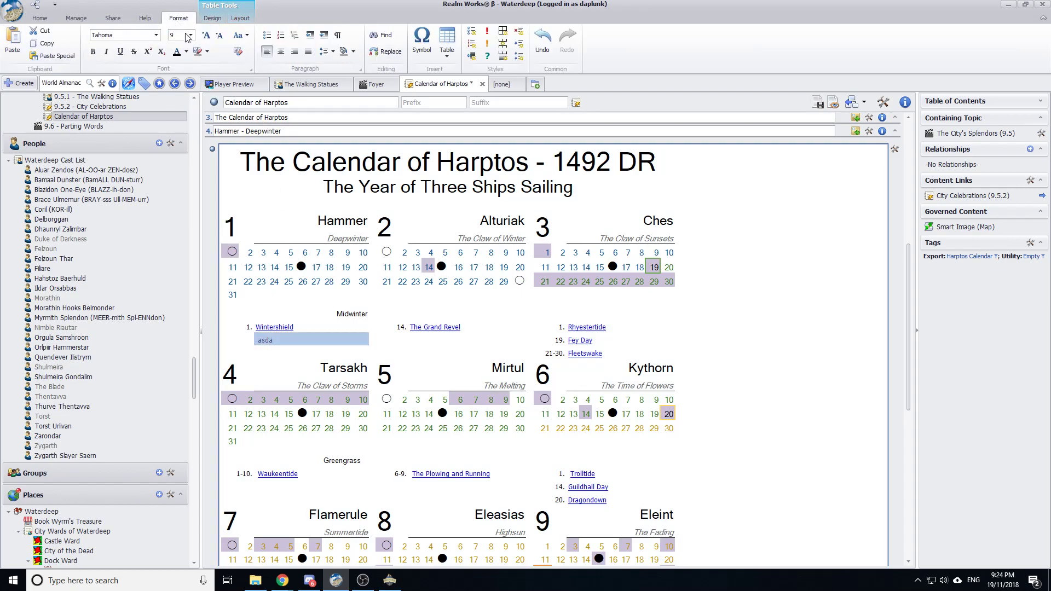
left_click(156, 34)
scroll(159, 95, "up", 4)
scroll(137, 98, "up", 10)
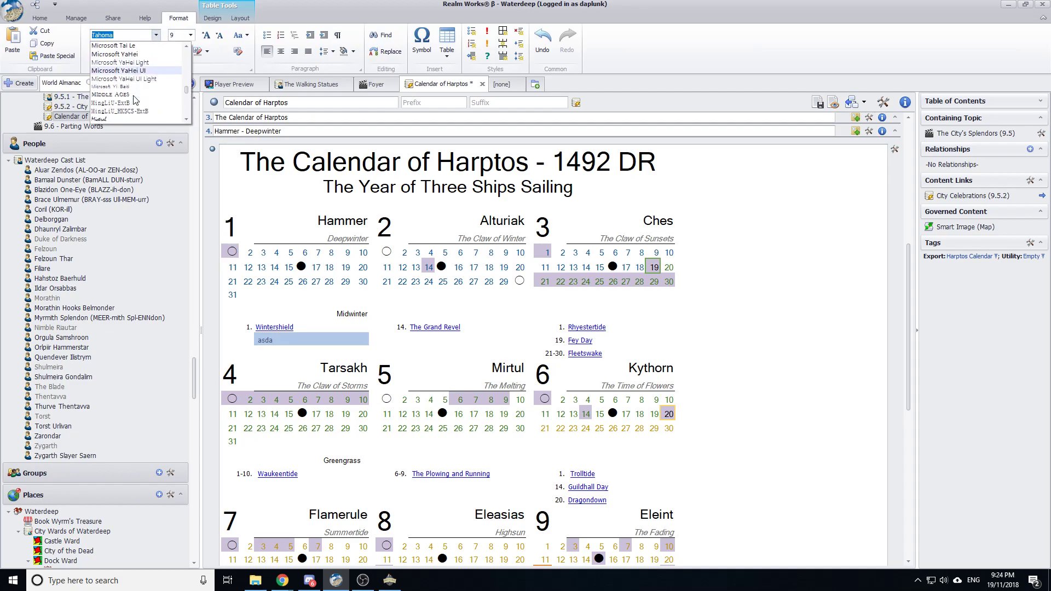
scroll(135, 100, "down", 3)
left_click(131, 111)
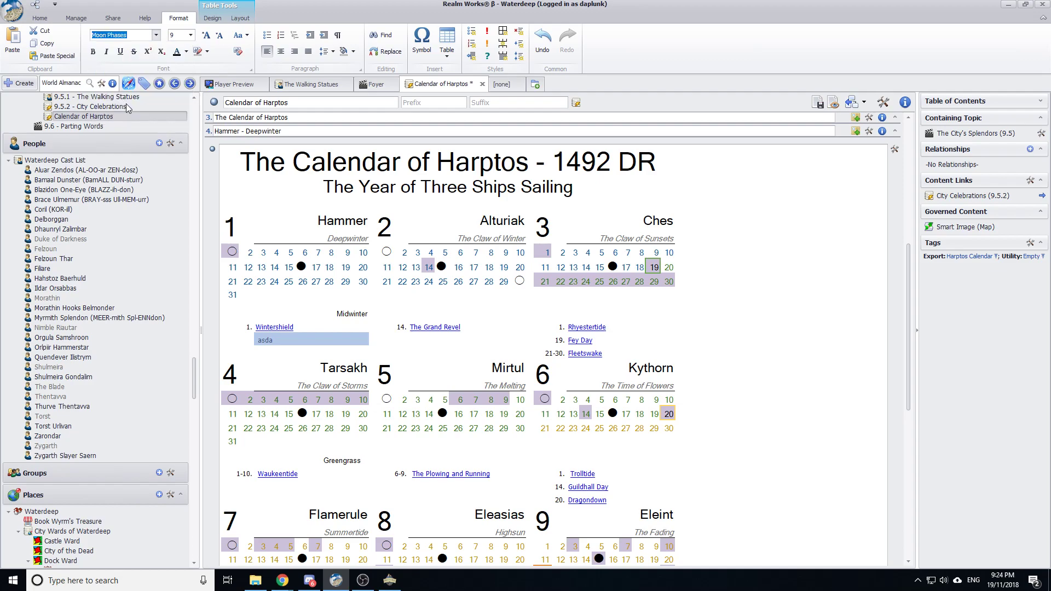
left_click(299, 346)
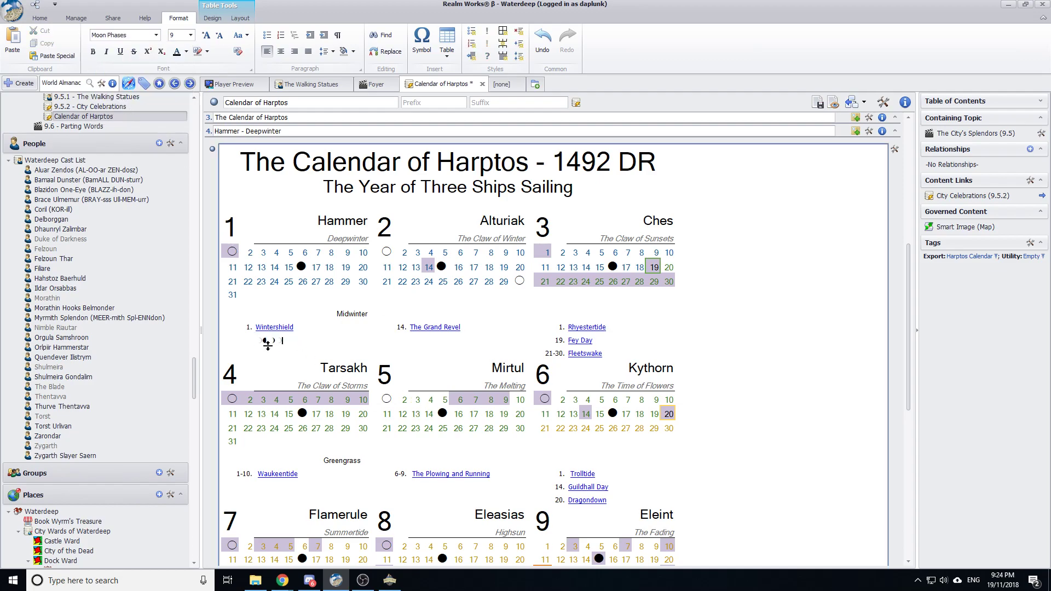
left_click_drag(290, 340, 245, 338)
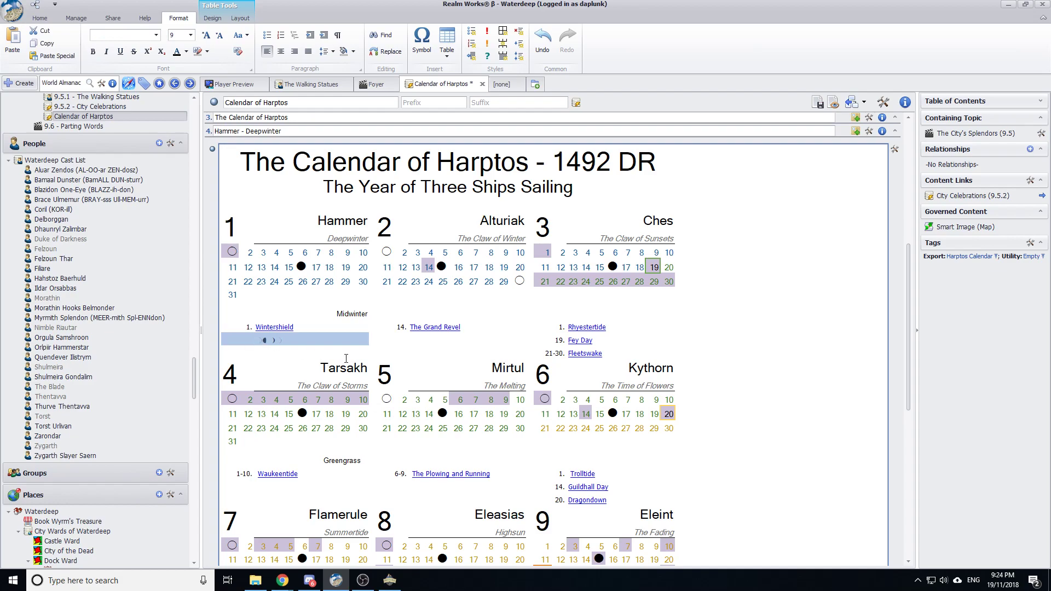
key("Delete")
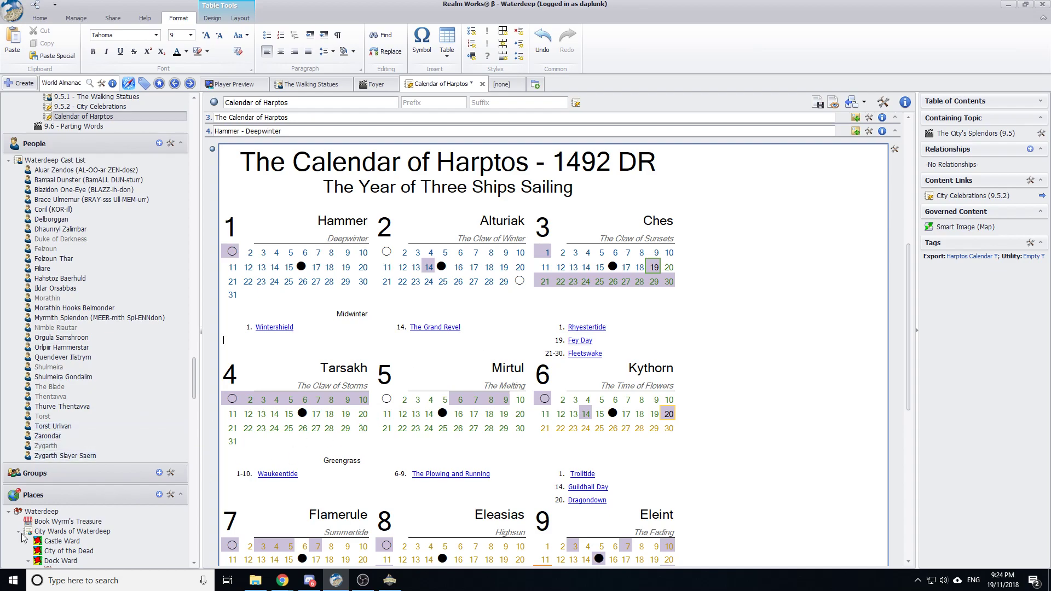
Launch Character Map from a Start search for 'char' and place it over the calendar
left_click(13, 581)
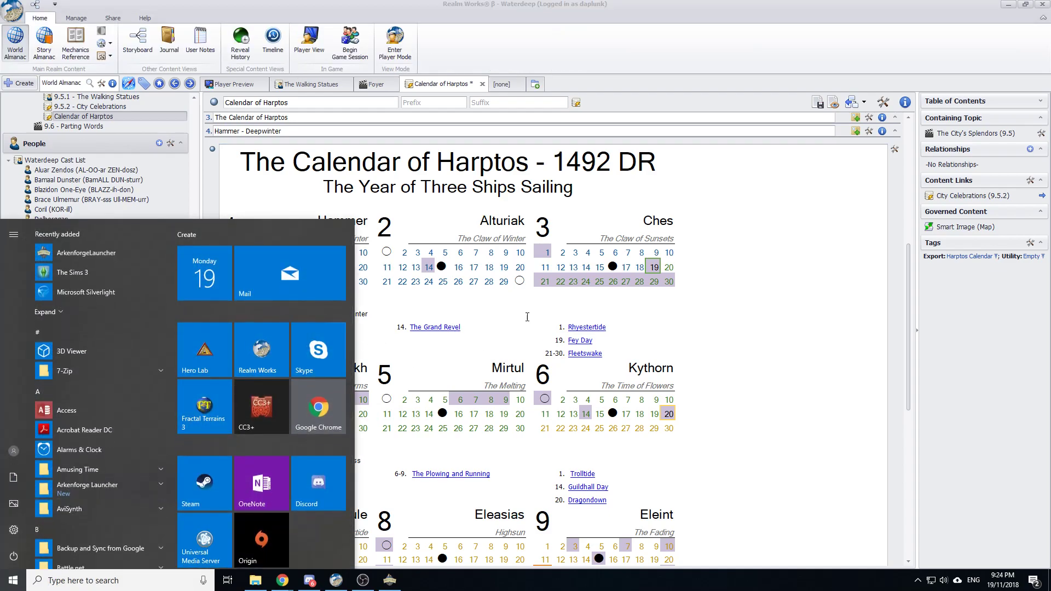
type("char")
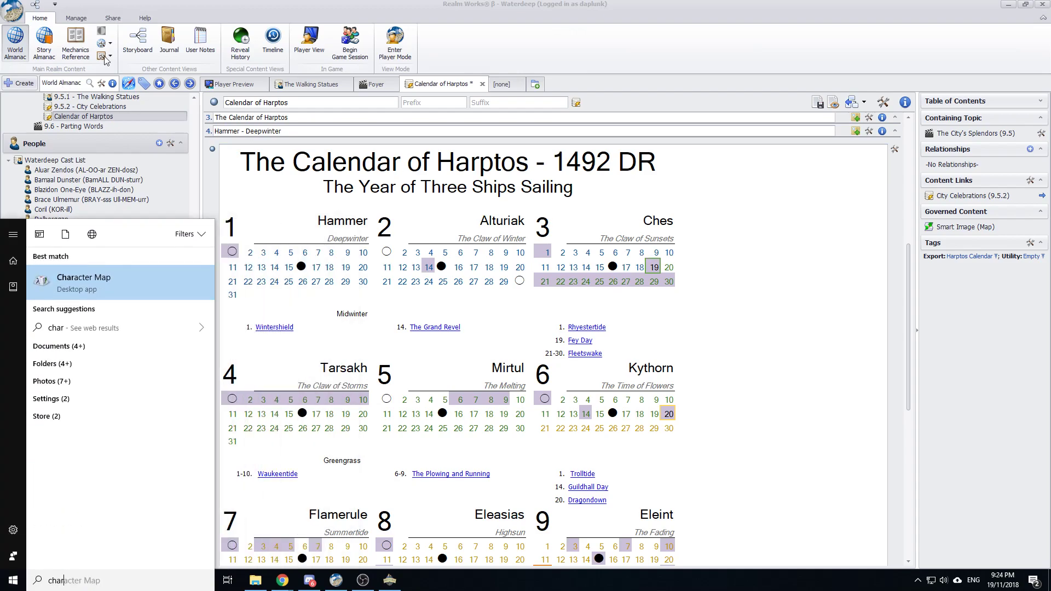
left_click(107, 281)
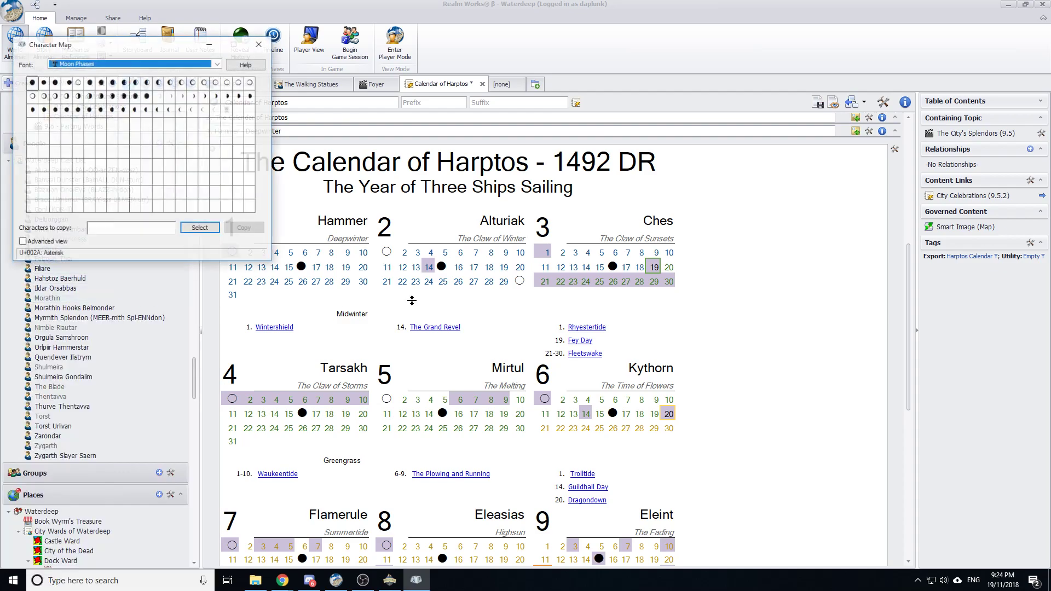
left_click_drag(186, 45, 469, 153)
Switch Character Map to the Moon Phases font
left_click(520, 173)
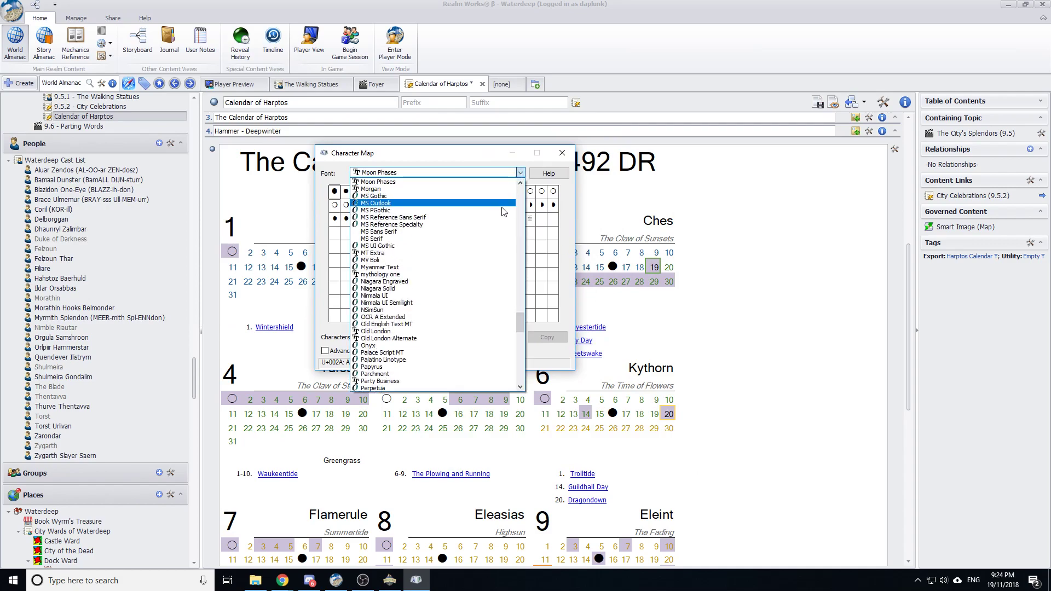
mouse_move(525, 330)
left_mouse_down()
mouse_move(520, 191)
mouse_move(521, 328)
mouse_move(520, 315)
left_mouse_up()
left_click(415, 245)
left_click(520, 173)
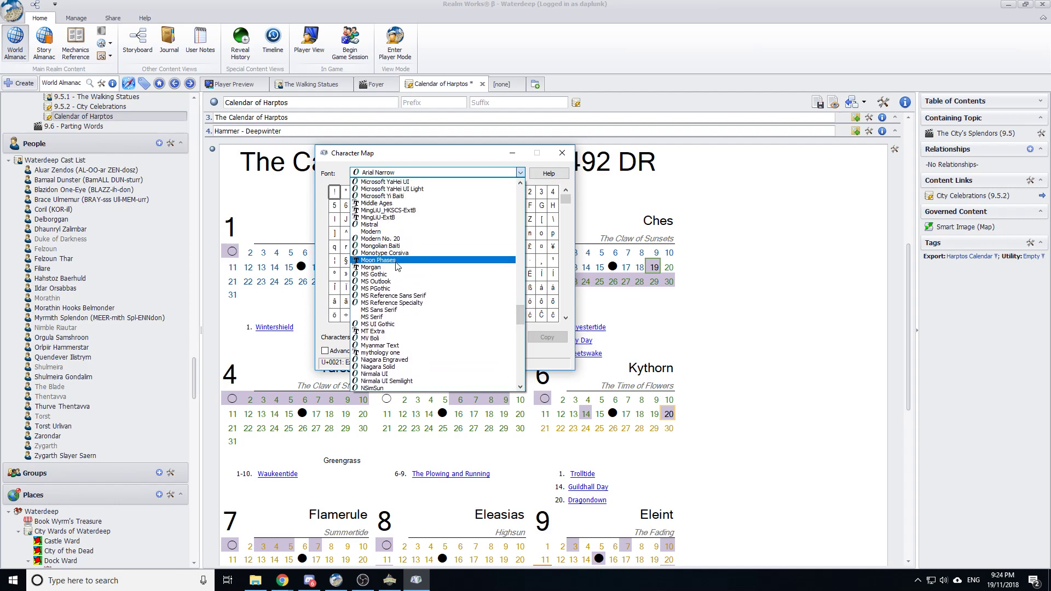
left_click(398, 260)
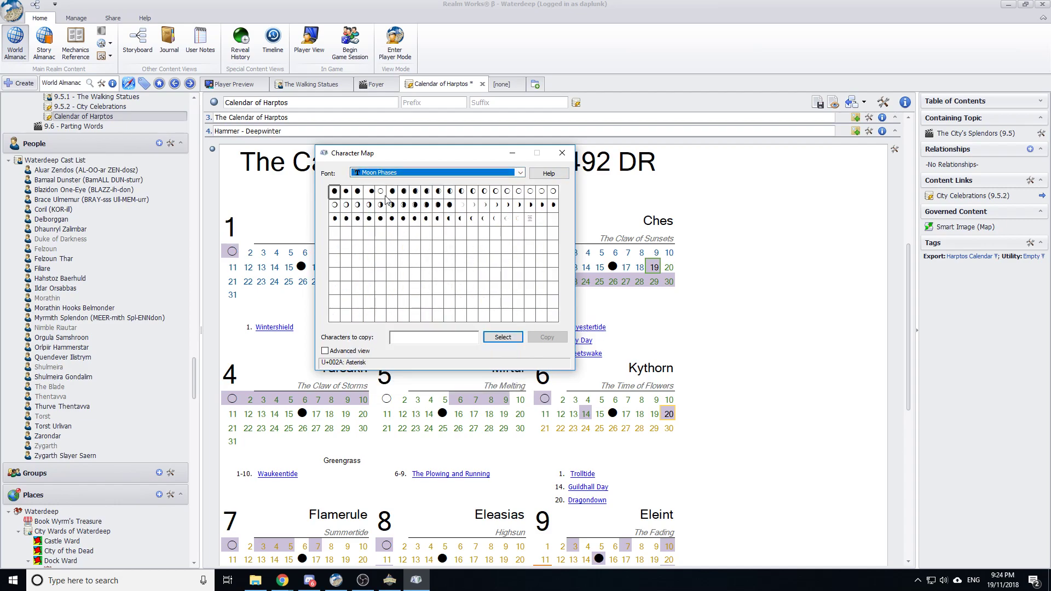
Browse the moon glyphs, then select and copy the open-circle moon (@)
left_click(366, 194)
key("Right")
key("Right")
key("Right")
key("Right")
key("Right")
key("Right")
key("Right")
key("Right")
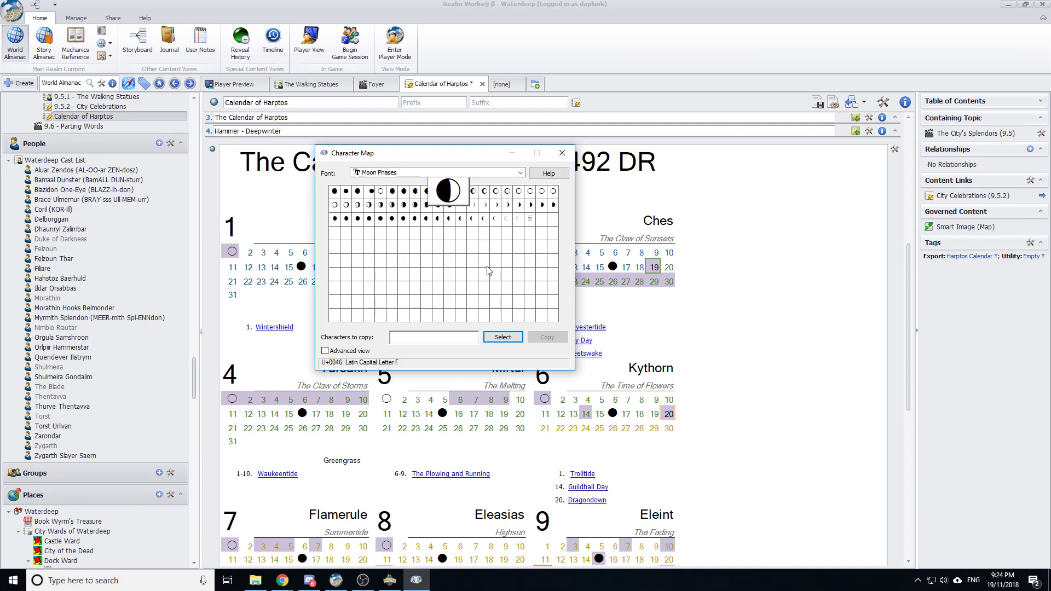
key("Right")
key("Right")
key("Right")
key("Right")
key("Right")
key("Right")
key("Right")
key("Right")
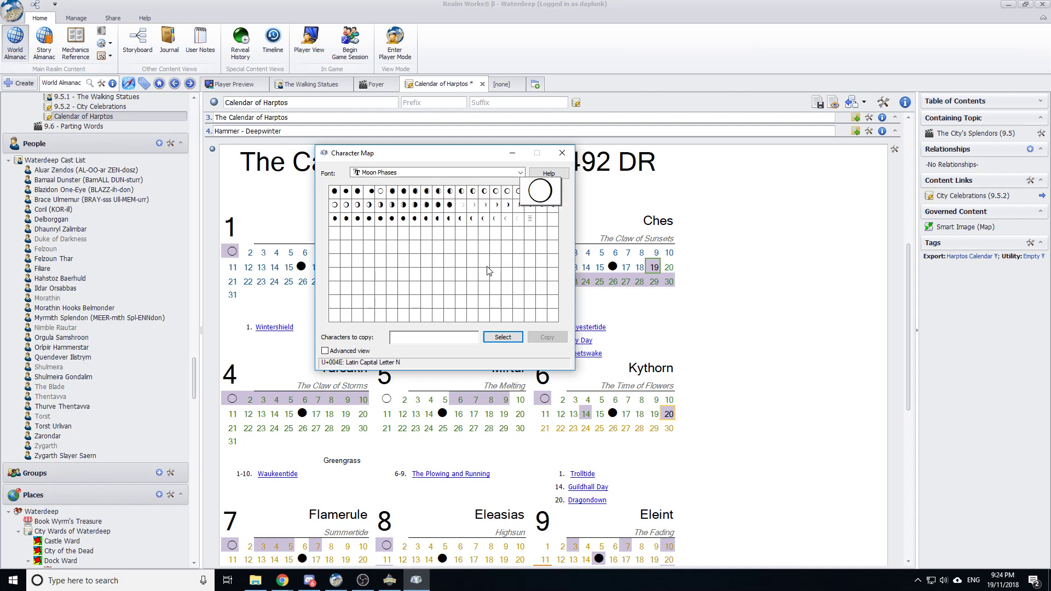
key("Right")
key("Right")
key("Right")
key("Right")
key("Left")
key("Left")
key("Left")
key("Left")
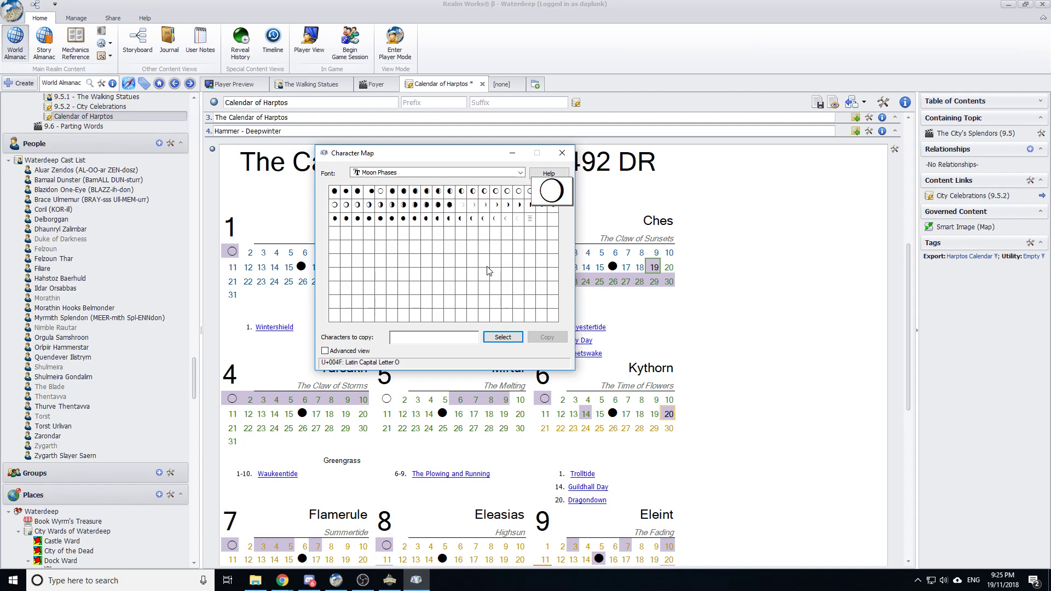
key("Left")
key("Left")
key("Left")
key("Left")
key("Left")
key("Left")
key("Left")
key("Left")
key("Left")
key("Left")
key("Left")
key("Left")
key("Left")
key("Left")
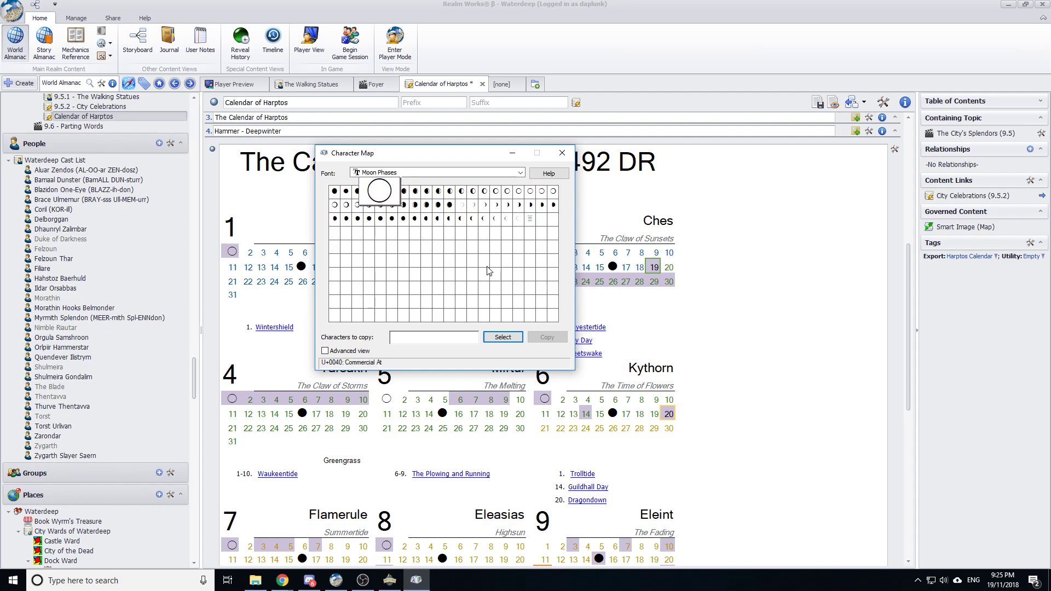
left_click(498, 338)
left_click(547, 337)
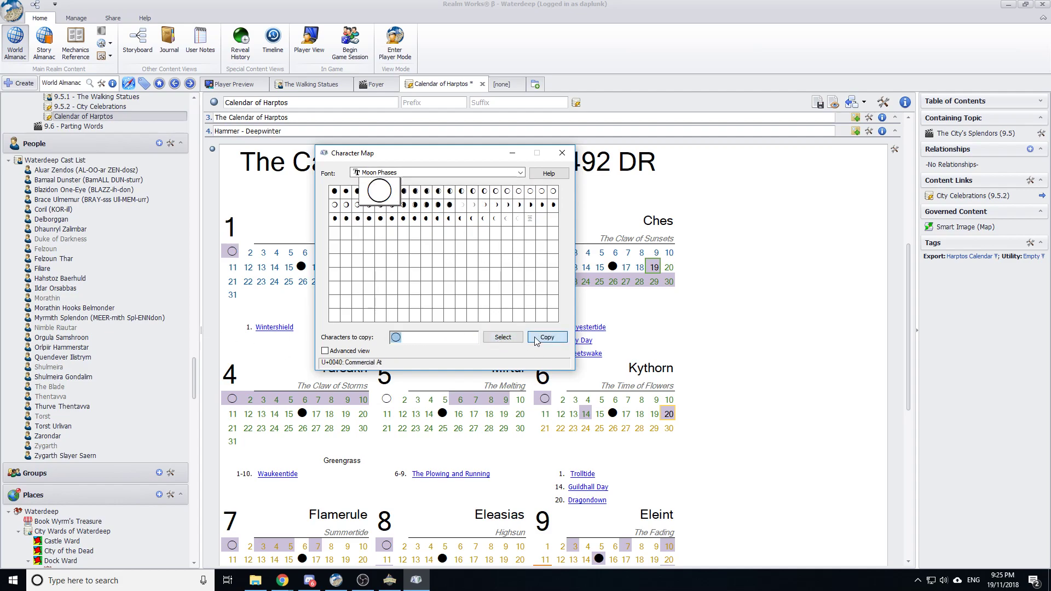
Test-paste the moon below Wintershield, delete it, and undo an accidental Hammer column widening
left_click(731, 336)
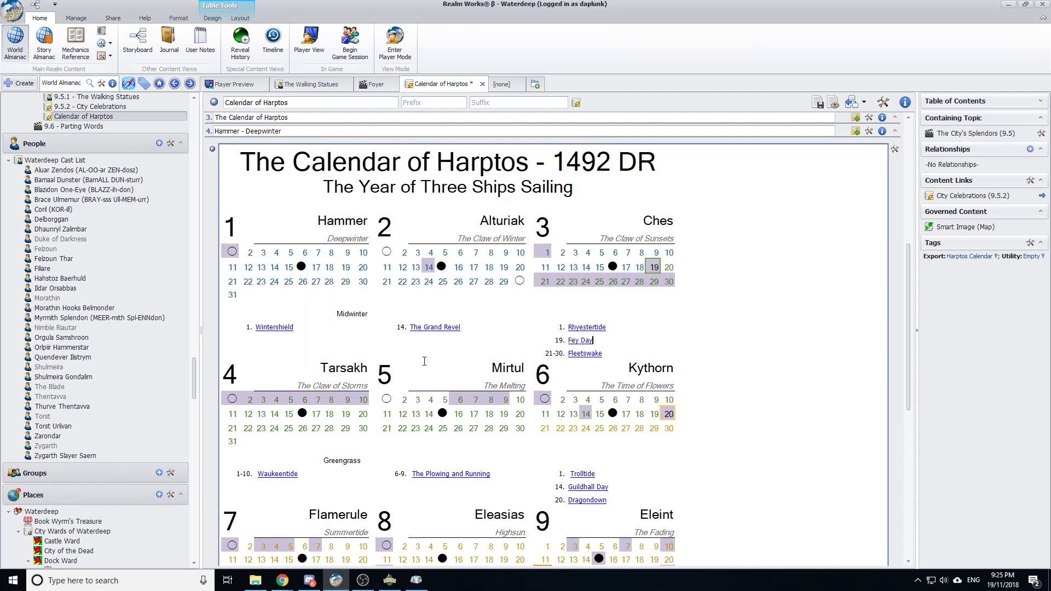
left_click(313, 336)
key("ctrl+v")
left_click(543, 328)
key("BackSpace")
left_click_drag(301, 267, 305, 266)
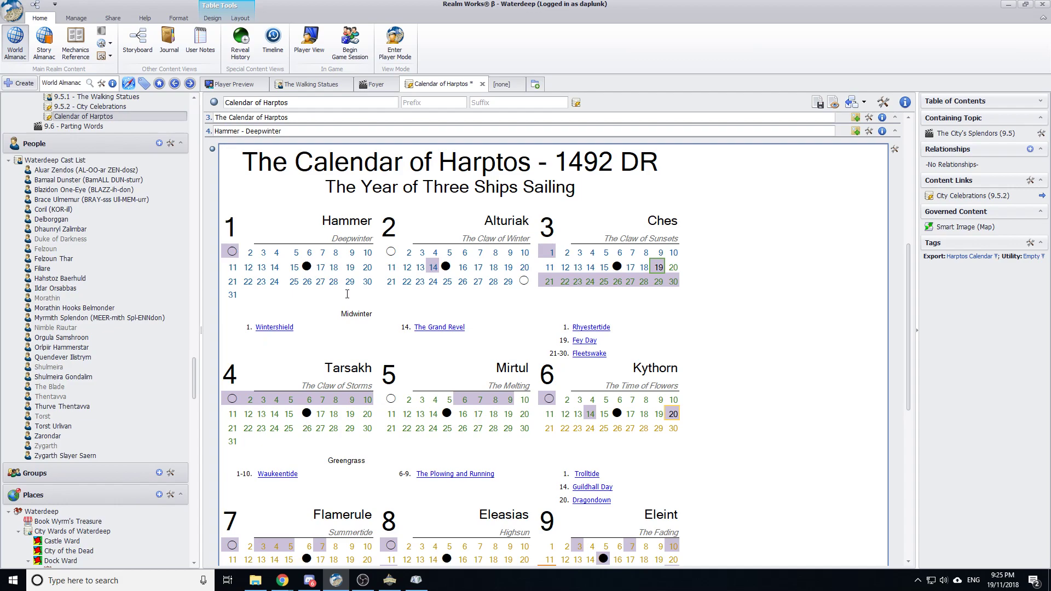
key("ctrl+z")
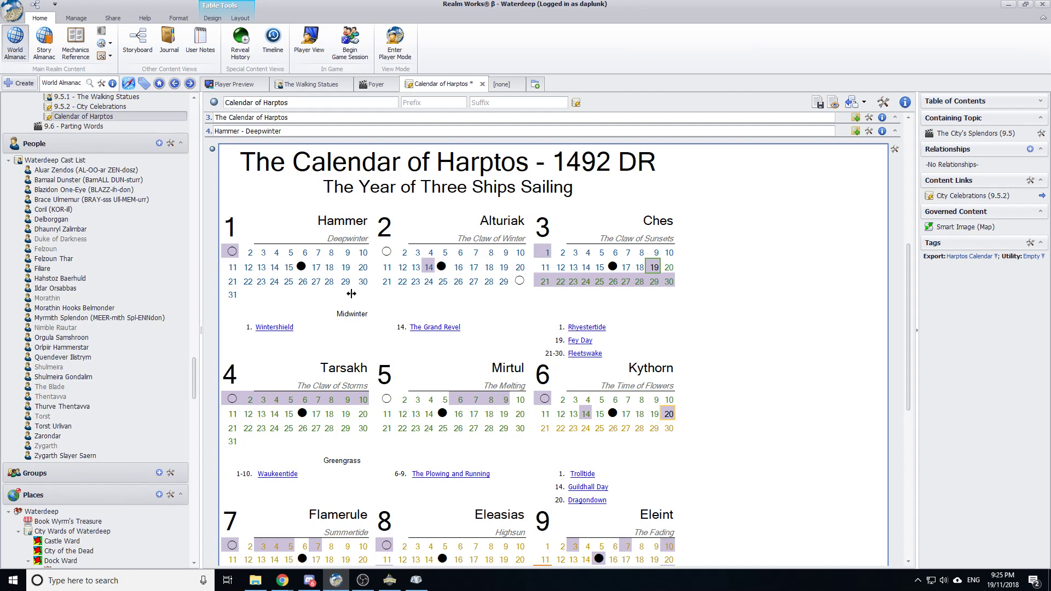
Select and copy the smiley glyph from the Wingdings font in Character Map
left_click(417, 580)
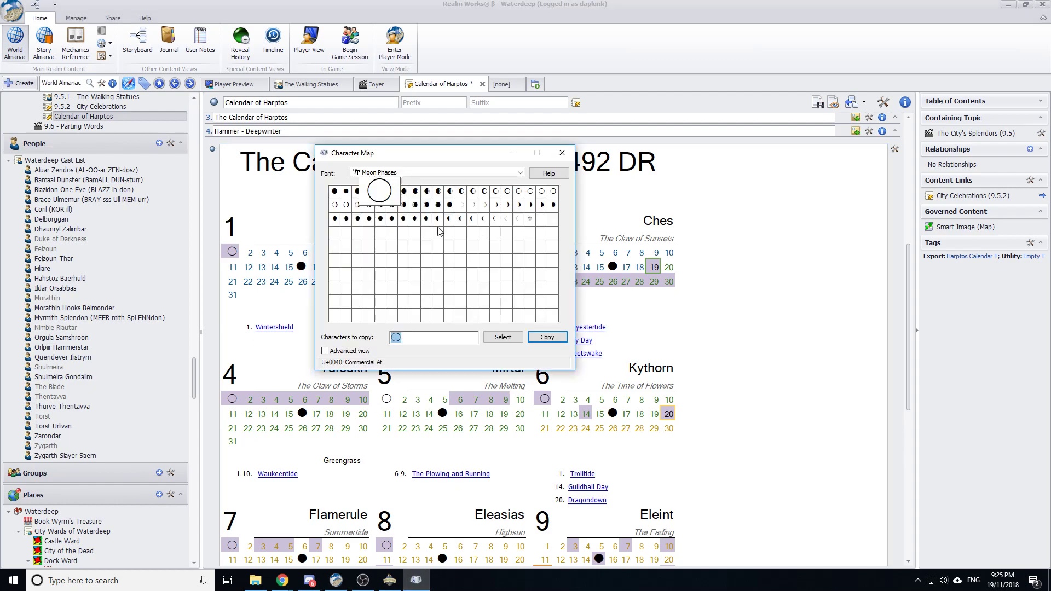
left_click(519, 172)
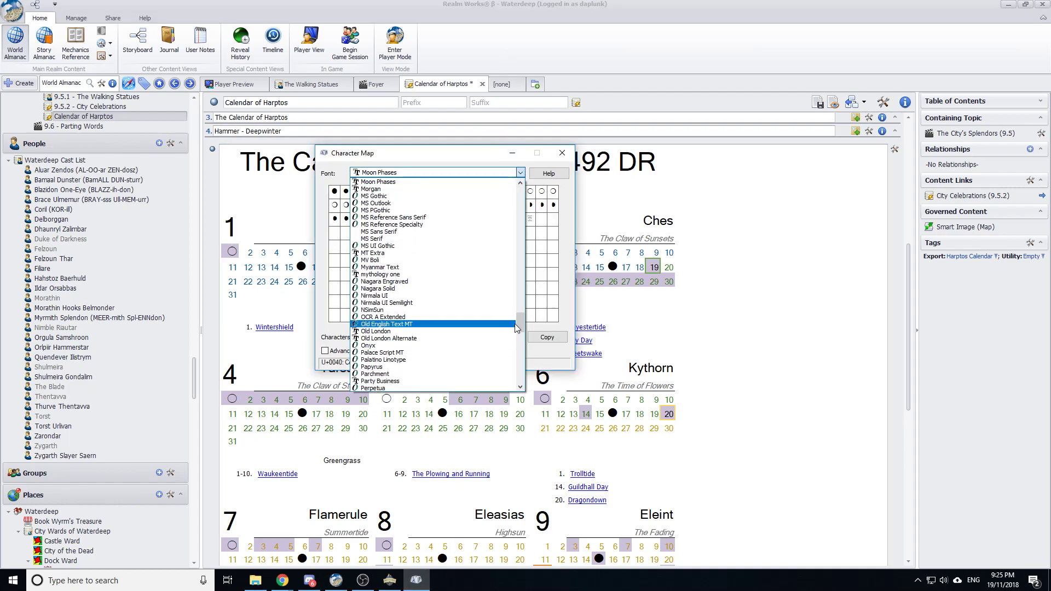
scroll(389, 333, "down", 20)
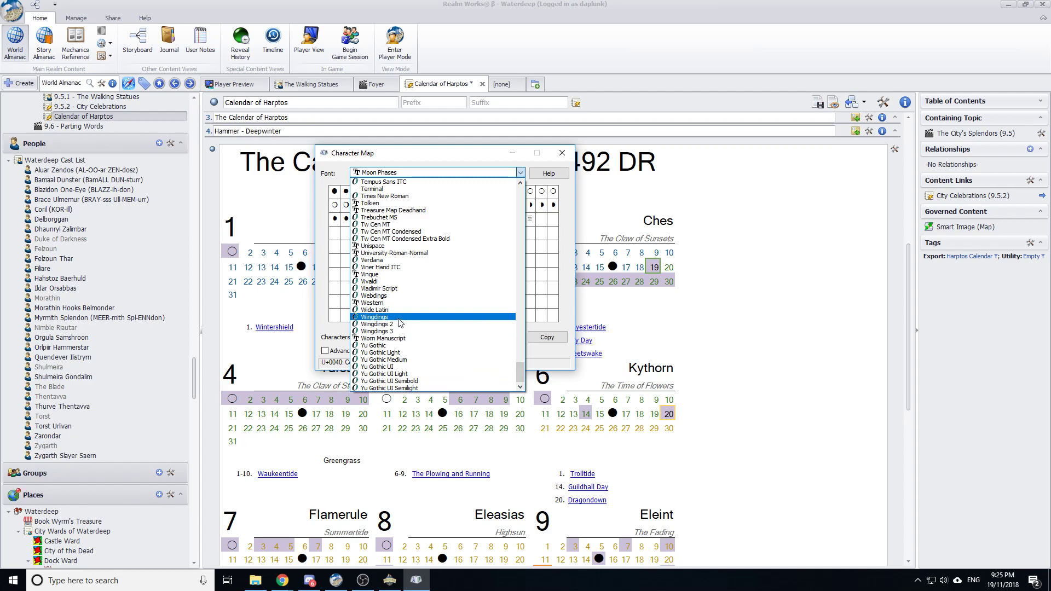
left_click(383, 317)
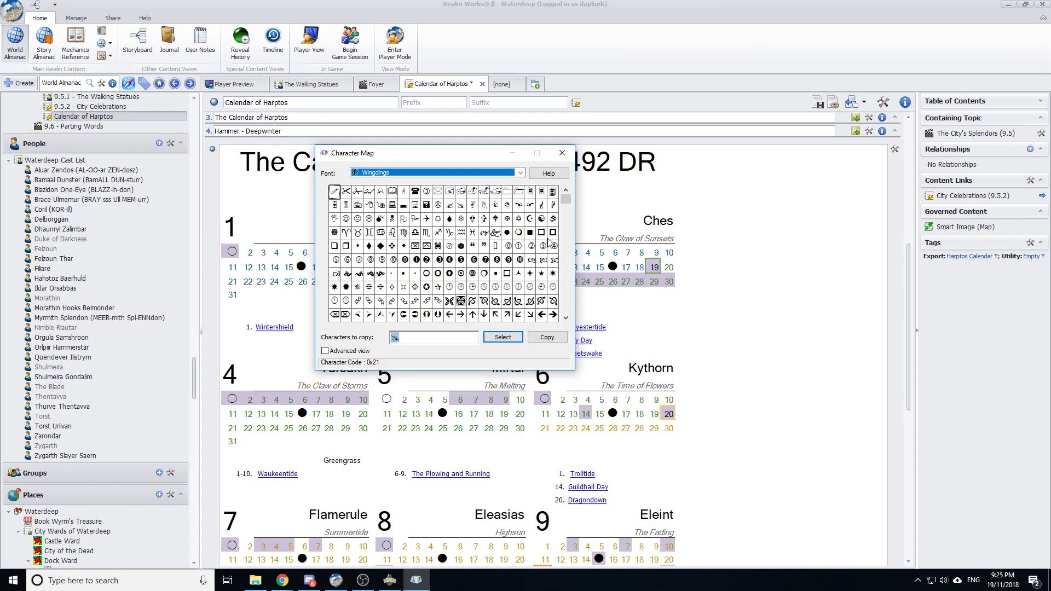
left_click(346, 218)
left_click(500, 338)
left_click(547, 337)
Paste the smiley into the empty cell below Wintershield, then undo it
key("alt+Tab")
left_click(271, 353)
key("ctrl+v")
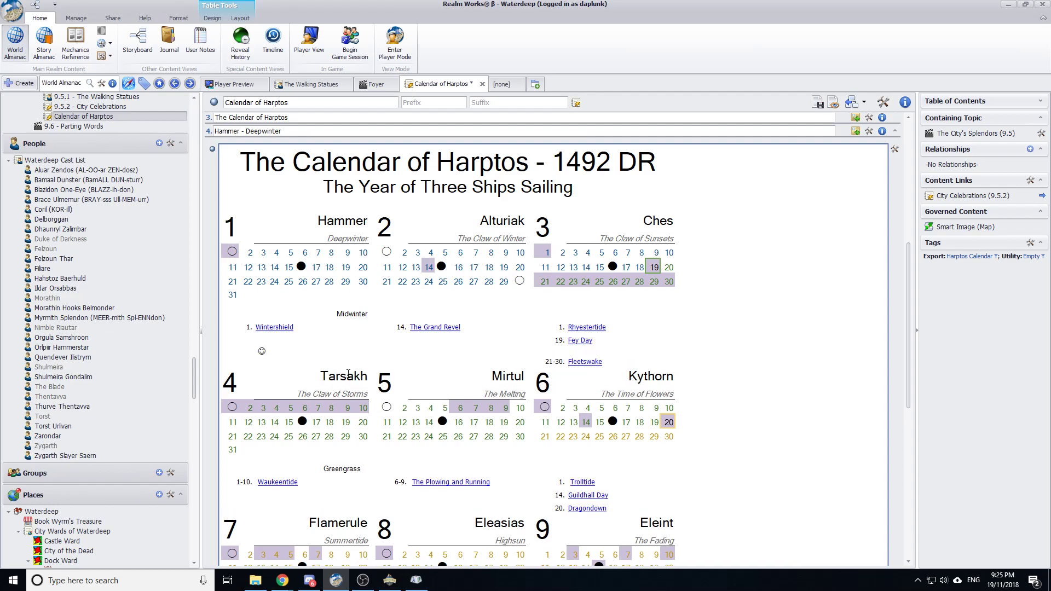
key("ctrl+z")
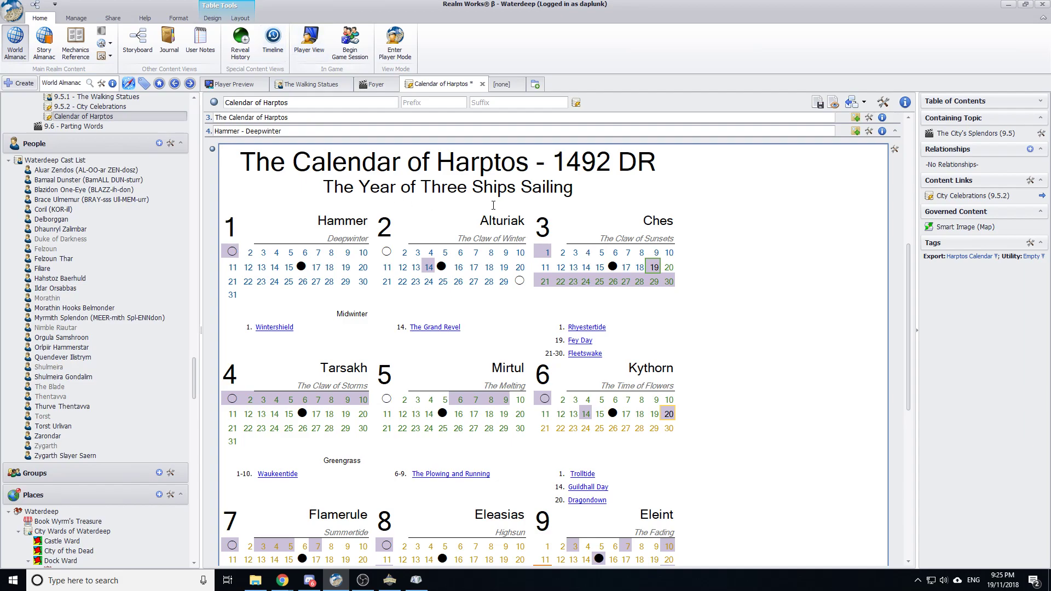
scroll(747, 294, "down", 2)
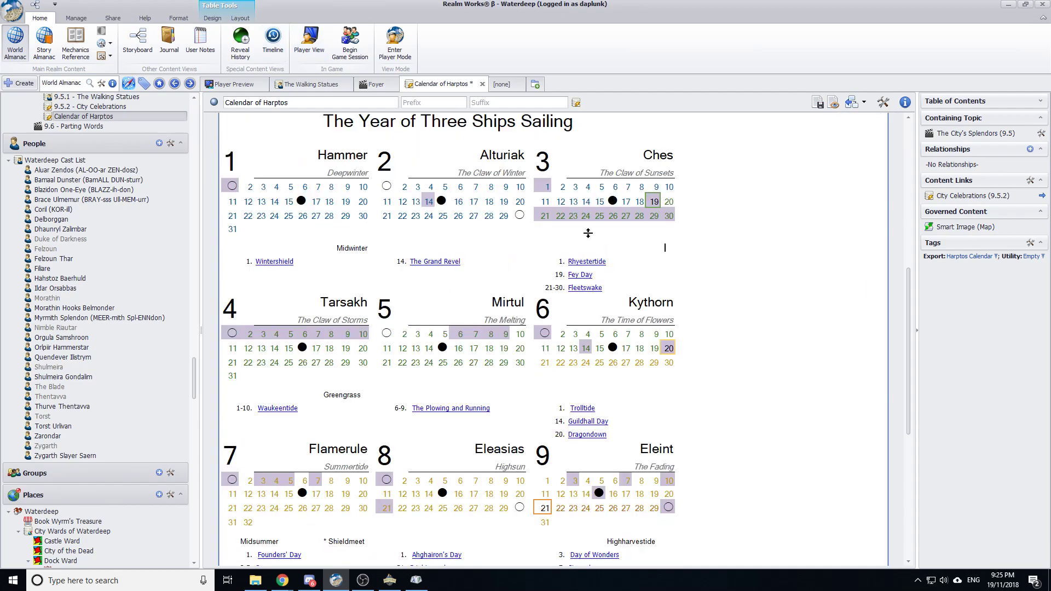
scroll(783, 369, "down", 8)
scroll(780, 367, "up", 8)
scroll(774, 359, "down", 8)
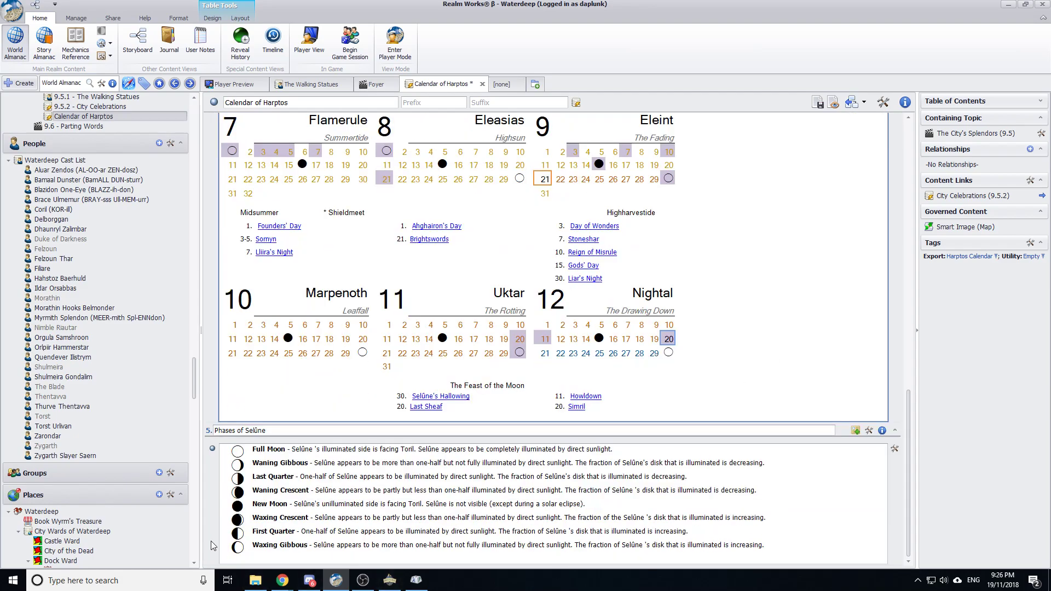
left_click_drag(245, 548, 237, 453)
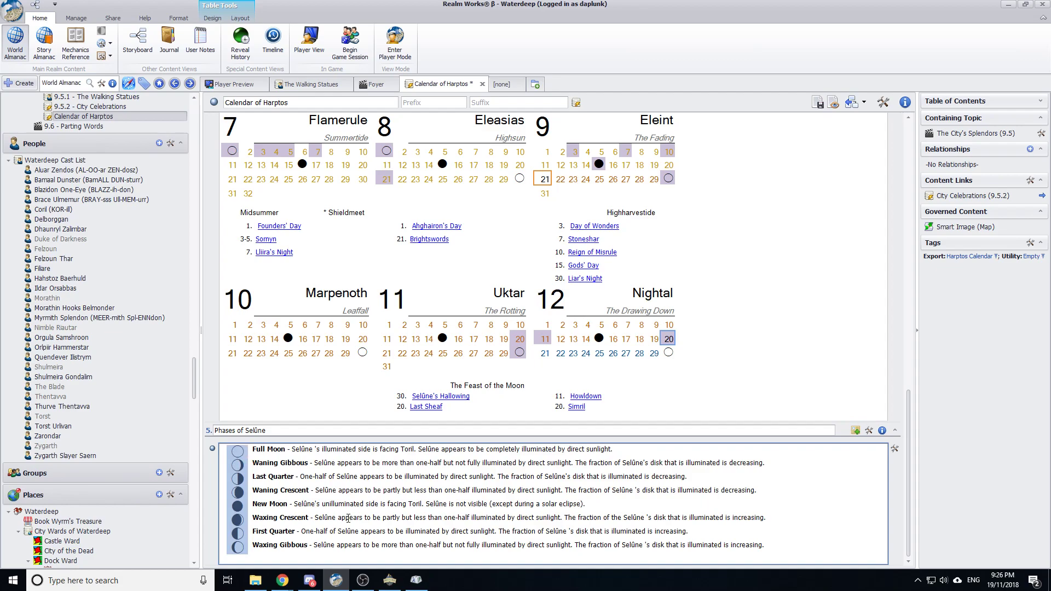
left_click(515, 504)
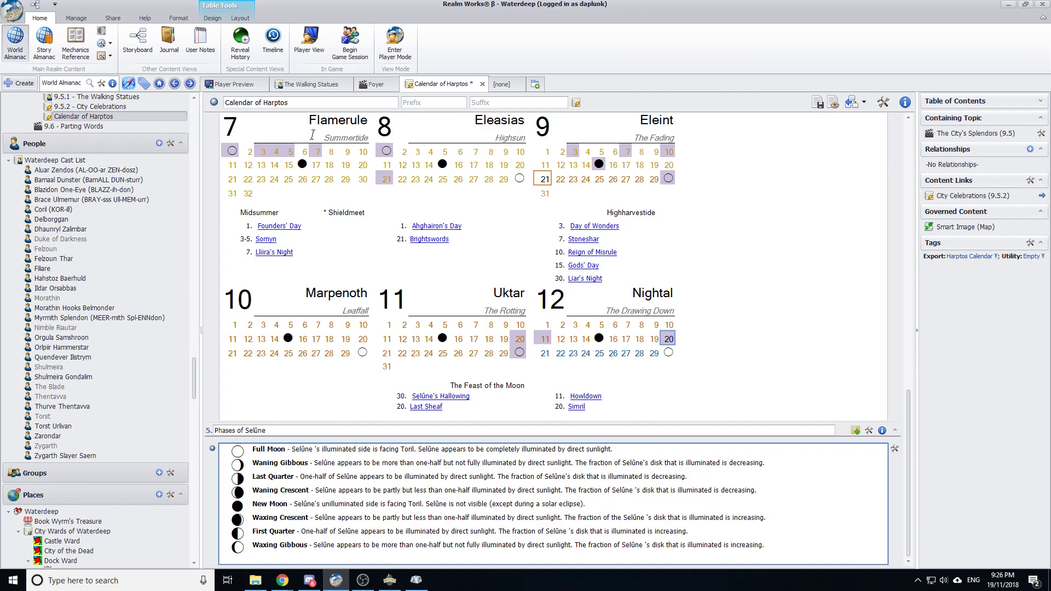
left_click(240, 18)
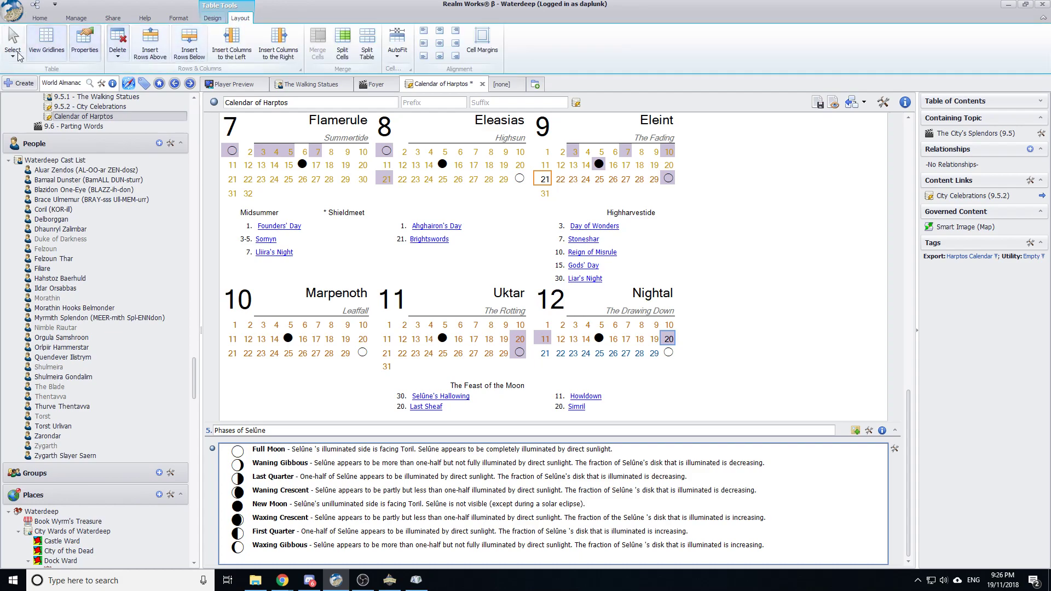
left_click(46, 41)
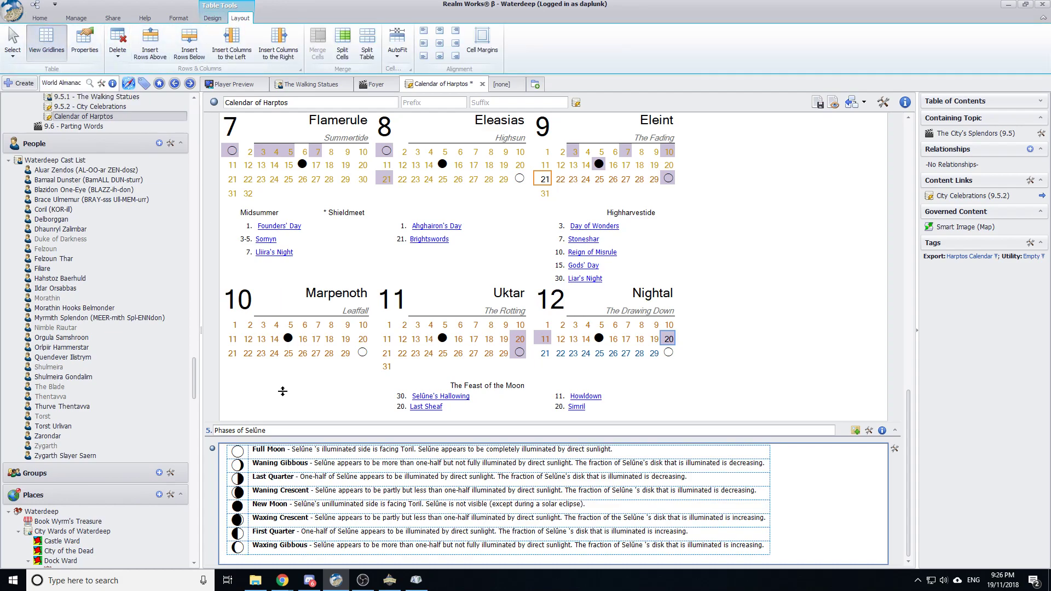
left_click(46, 41)
scroll(752, 345, "up", 10)
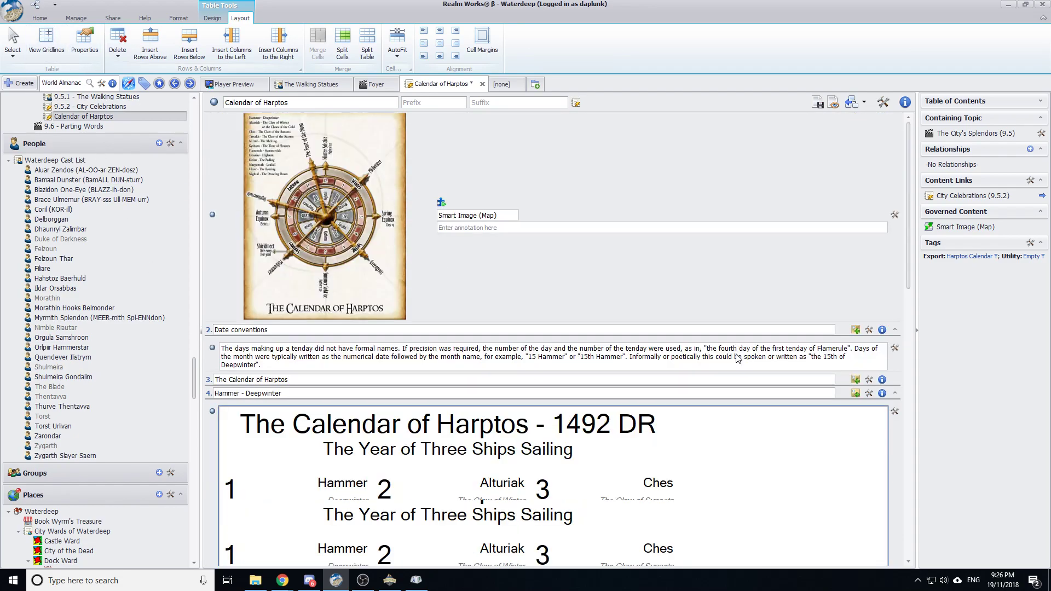
scroll(755, 362, "down", 4)
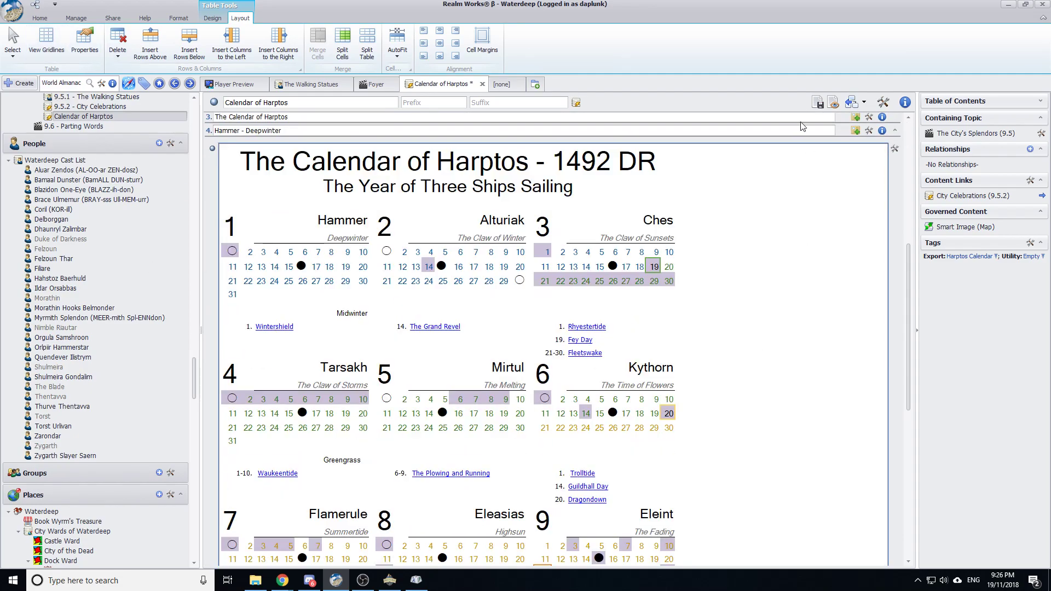
left_click(832, 102)
left_click(572, 303)
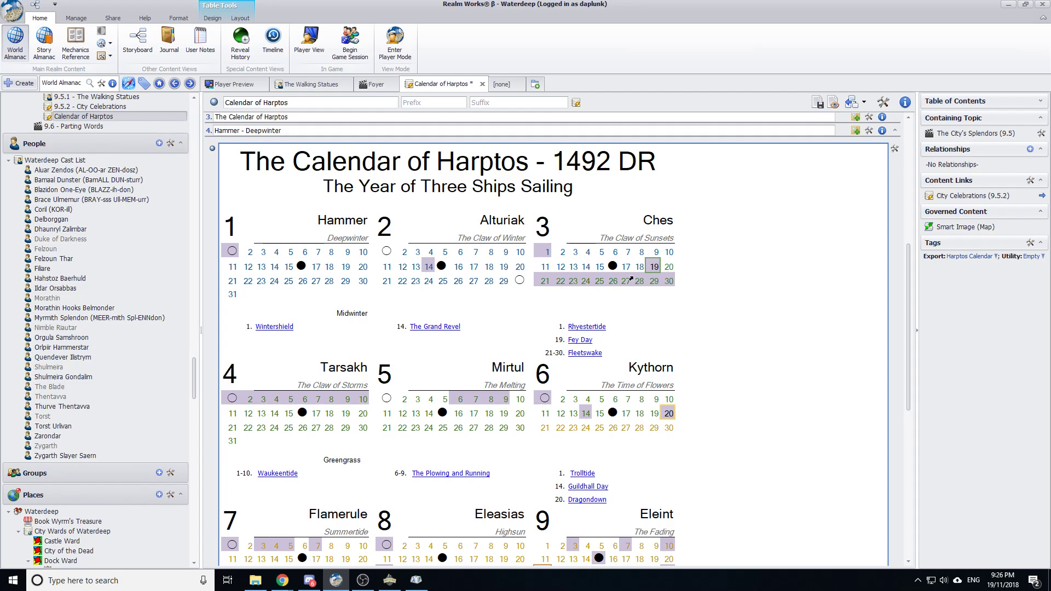
scroll(588, 291, "down", 2)
scroll(636, 309, "up", 4)
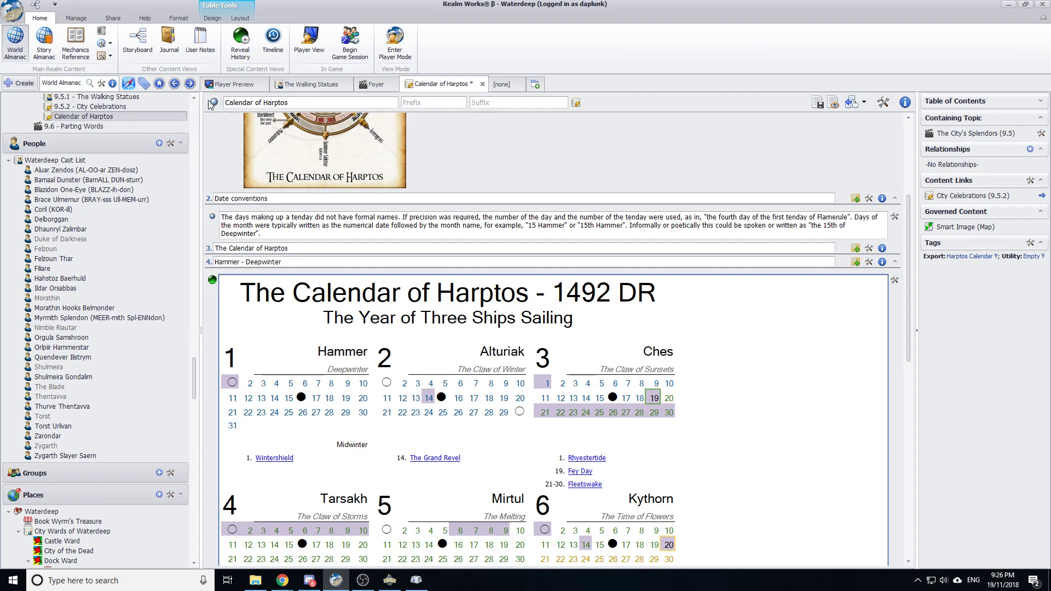
left_click(479, 334)
scroll(480, 334, "down", 2)
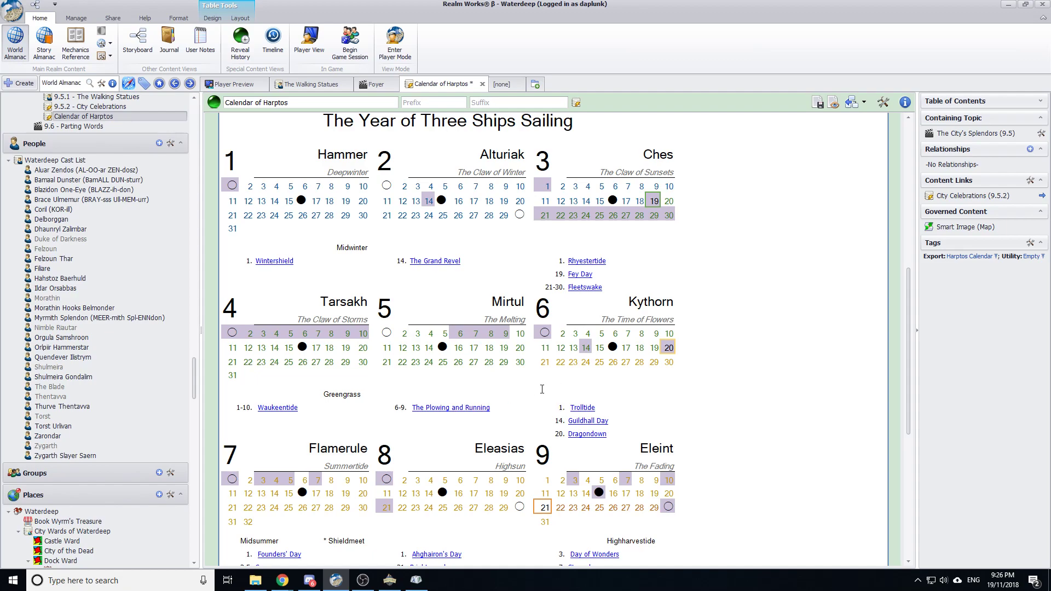
scroll(466, 410, "down", 3)
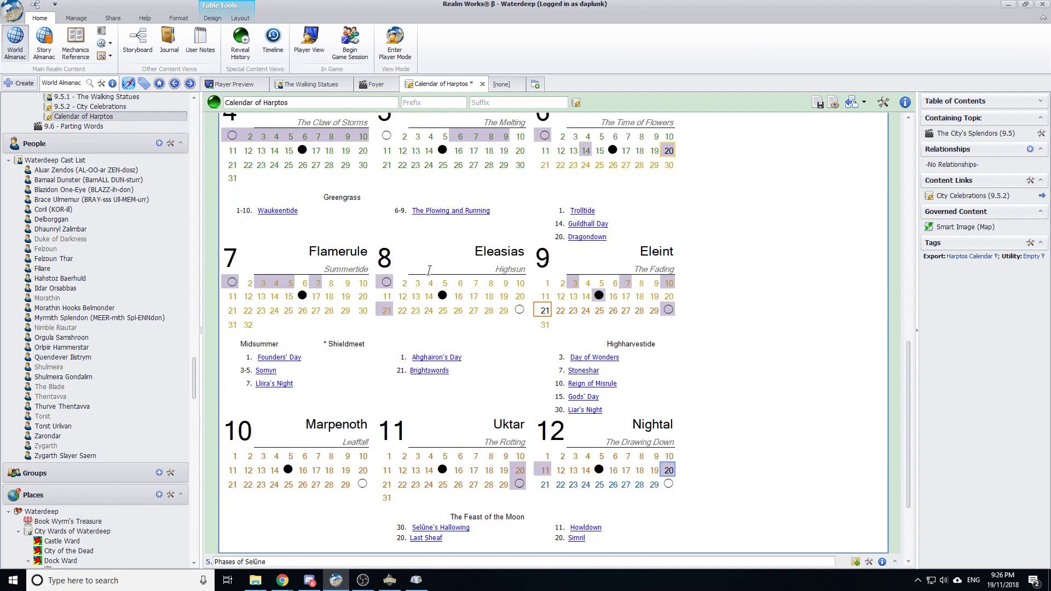
left_click(214, 102)
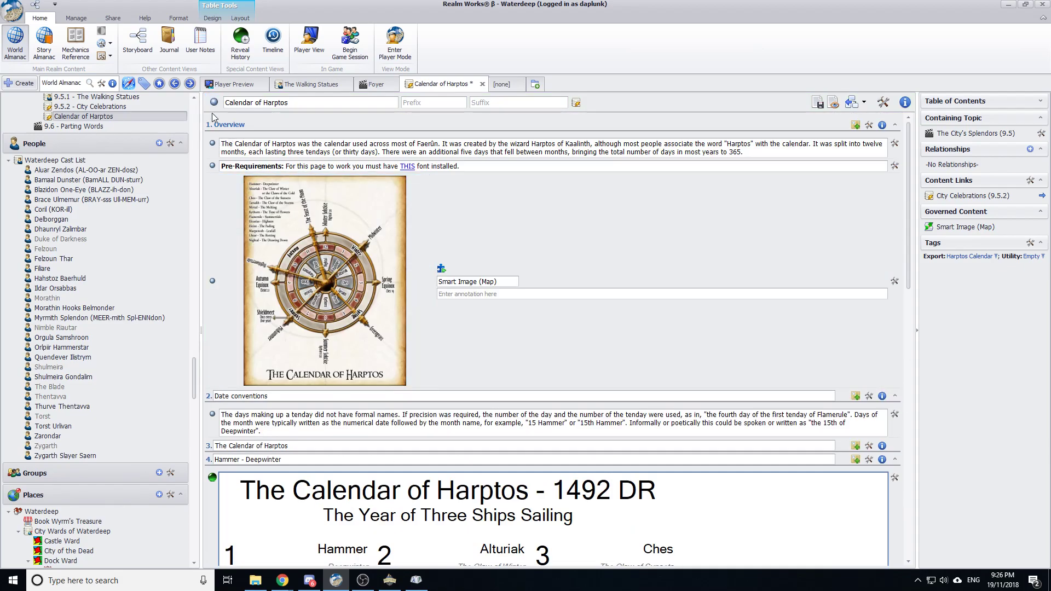
scroll(493, 274, "down", 6)
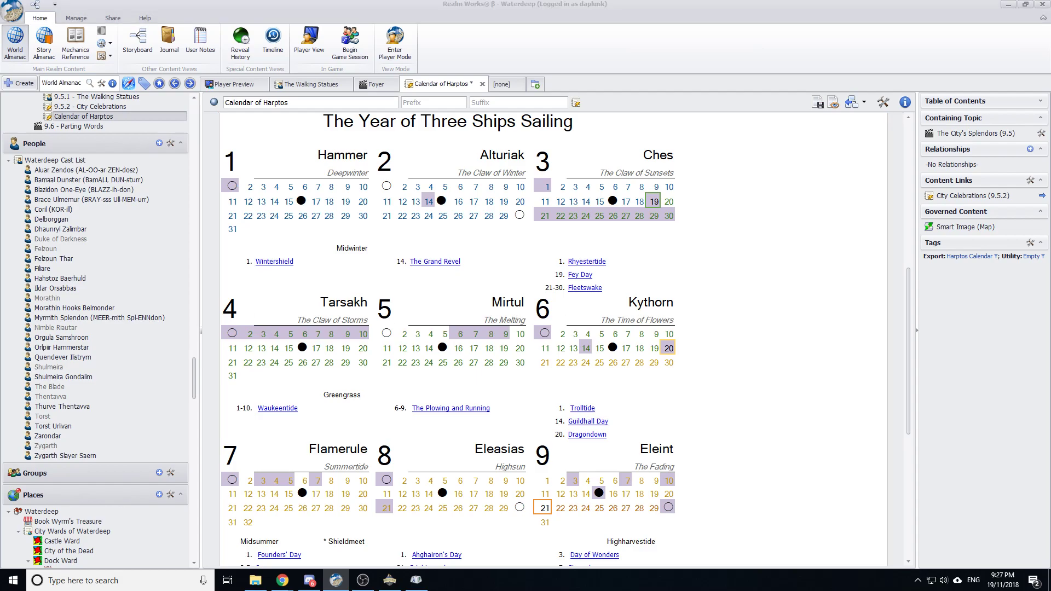
Switch from Realm Works to the Forgotten Realms Calendar Tool browser window
key("alt+Tab")
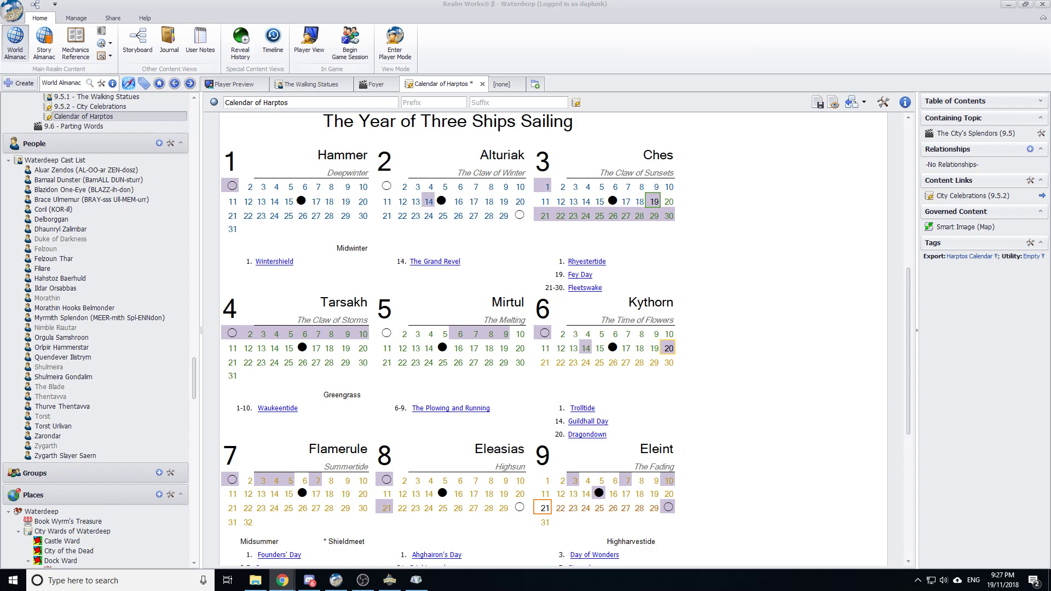
key("alt+Tab")
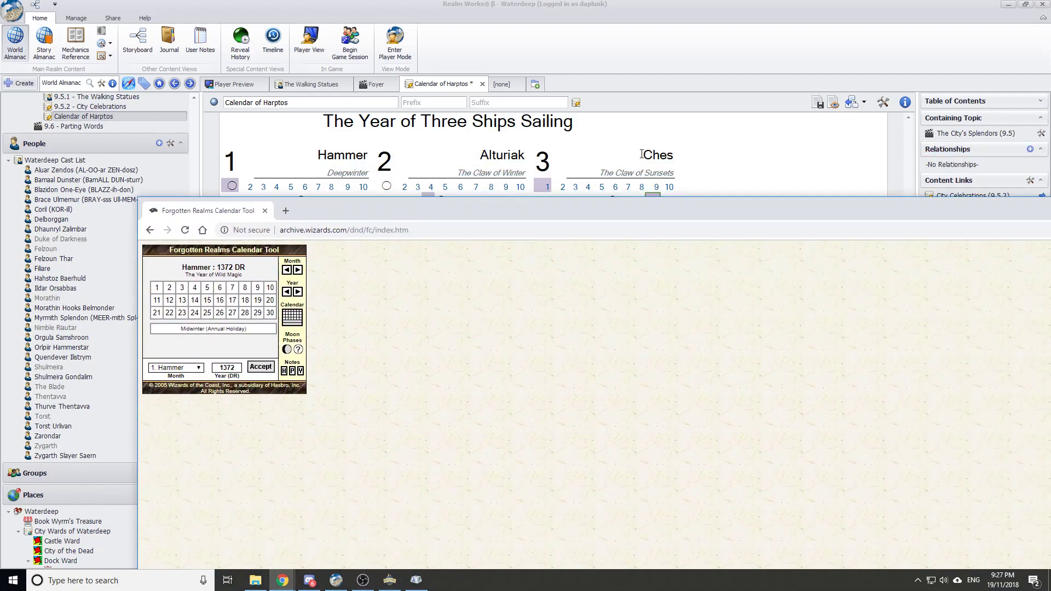
Set the calendar tool's year to 1492 and apply it
scroll(649, 156, "up", 5)
scroll(649, 156, "down", 3)
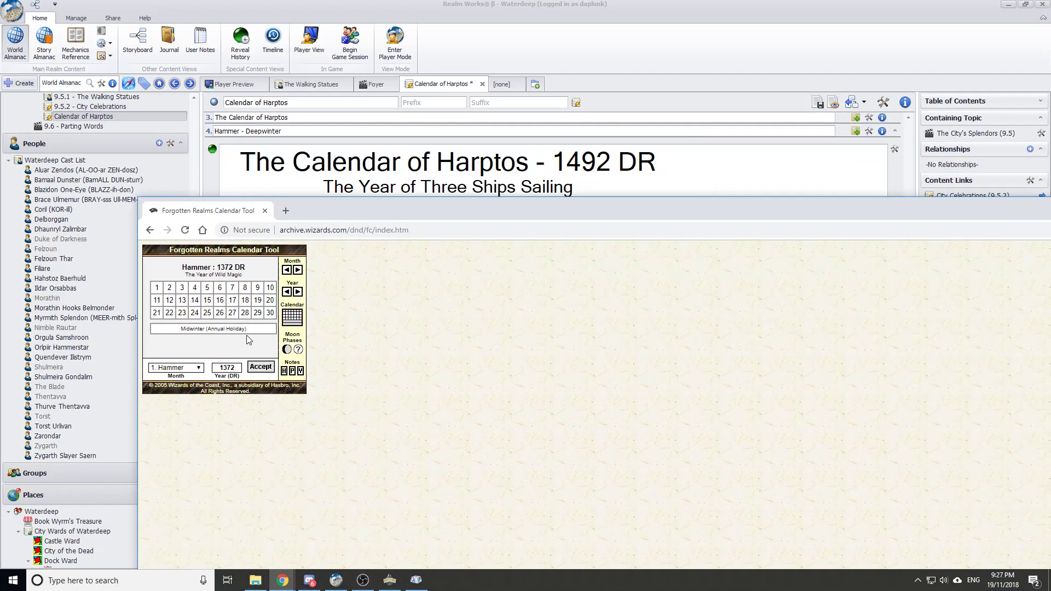
double_click(235, 370)
type("1492")
left_click(260, 366)
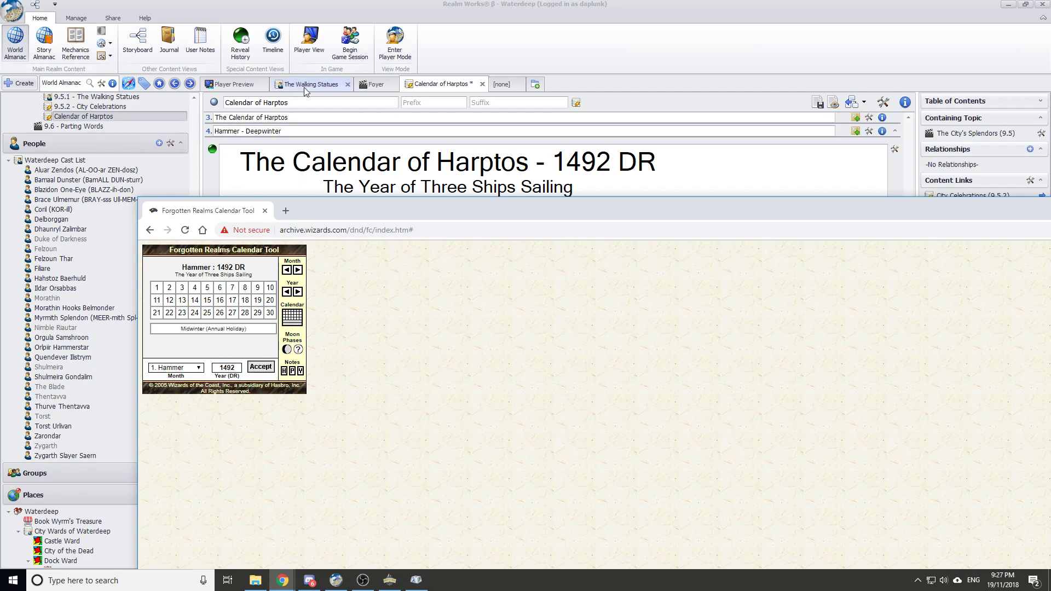
Maximize the browser and view the full Hammer 1492 month calendar
double_click(308, 212)
left_click(197, 144)
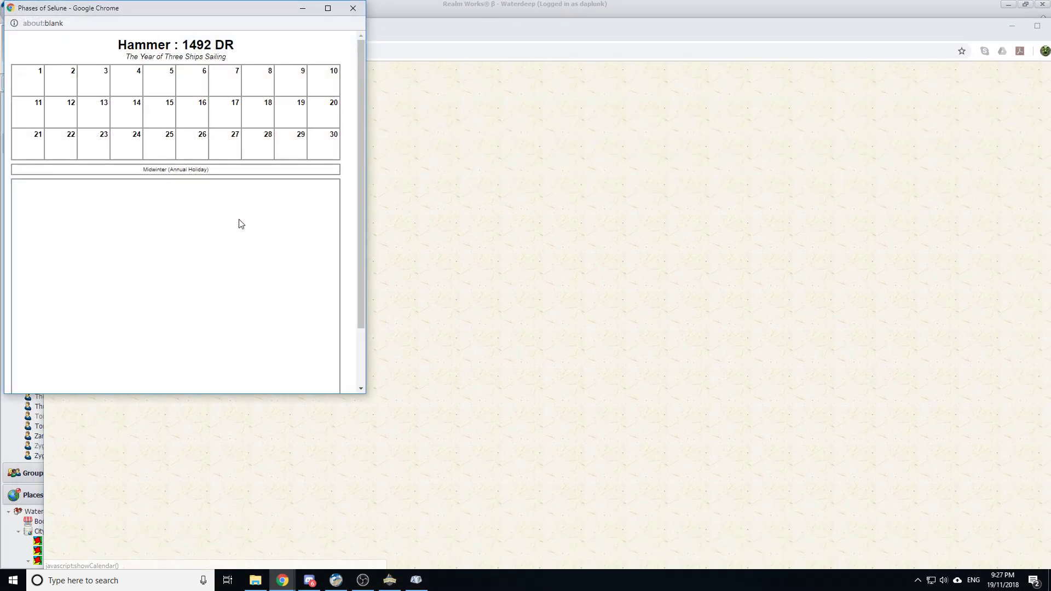
scroll(258, 228, "down", 2)
scroll(262, 230, "up", 2)
left_click(353, 9)
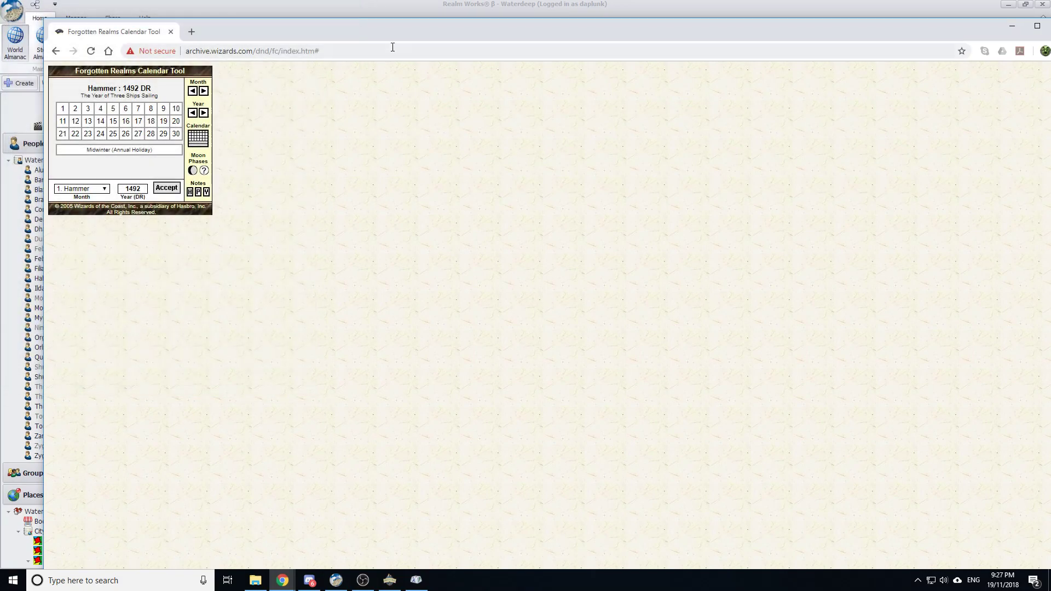
Review the moon phases for each month of 1492, then close the browser
left_click(194, 173)
left_click_drag(223, 17, 324, 119)
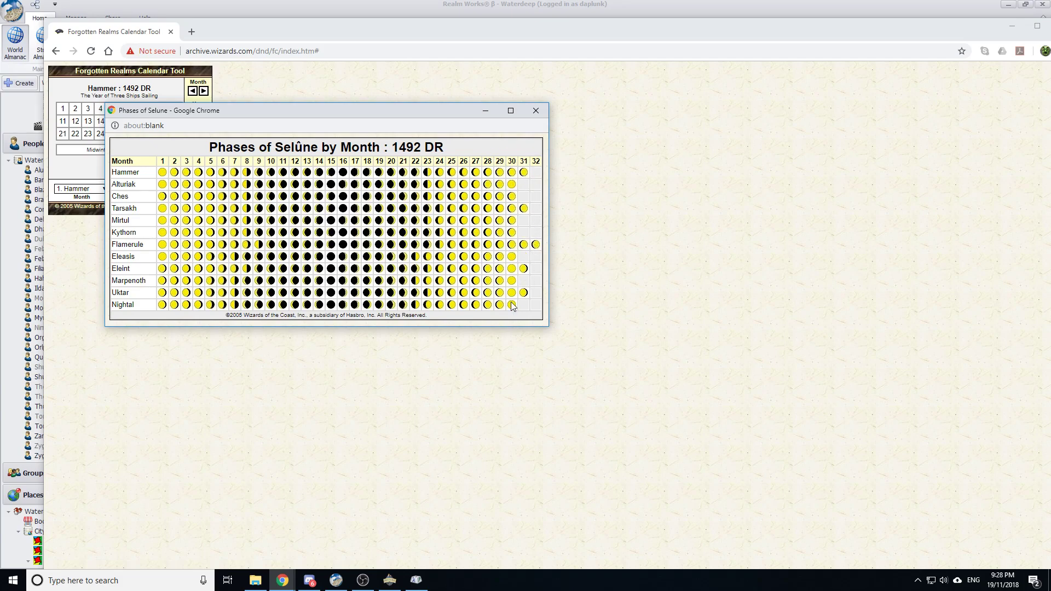
left_click(530, 111)
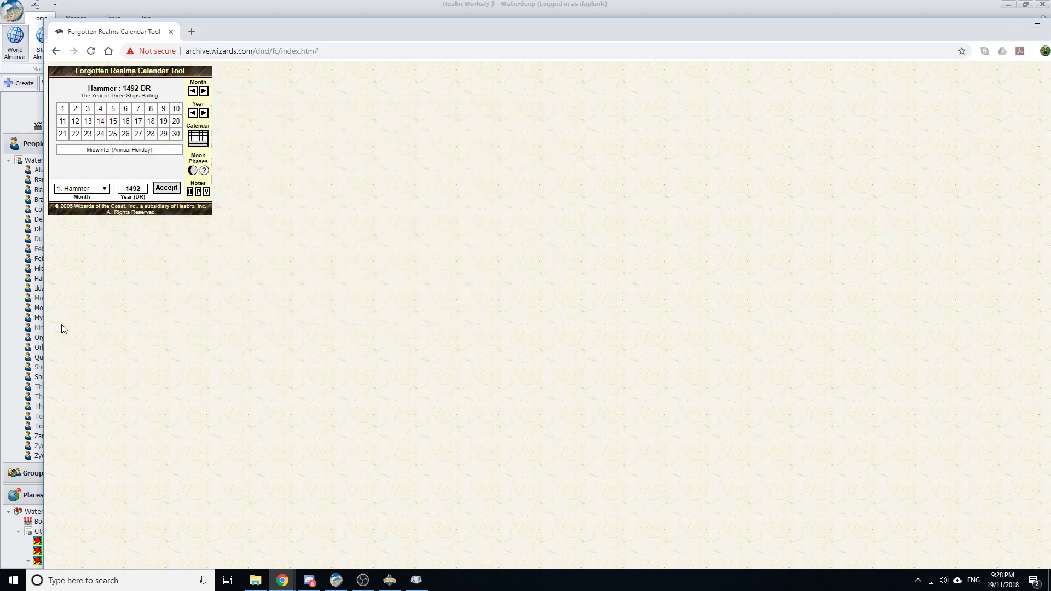
left_click(1038, 26)
left_click(985, 25)
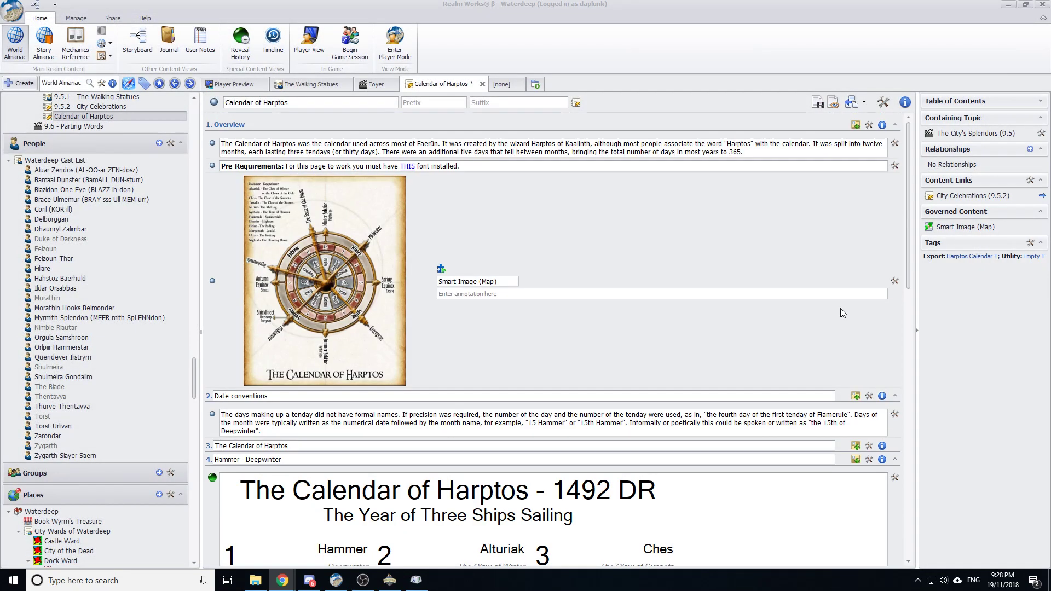
Stop editing the Calendar of Harptos topic and save its changes
left_click(833, 103)
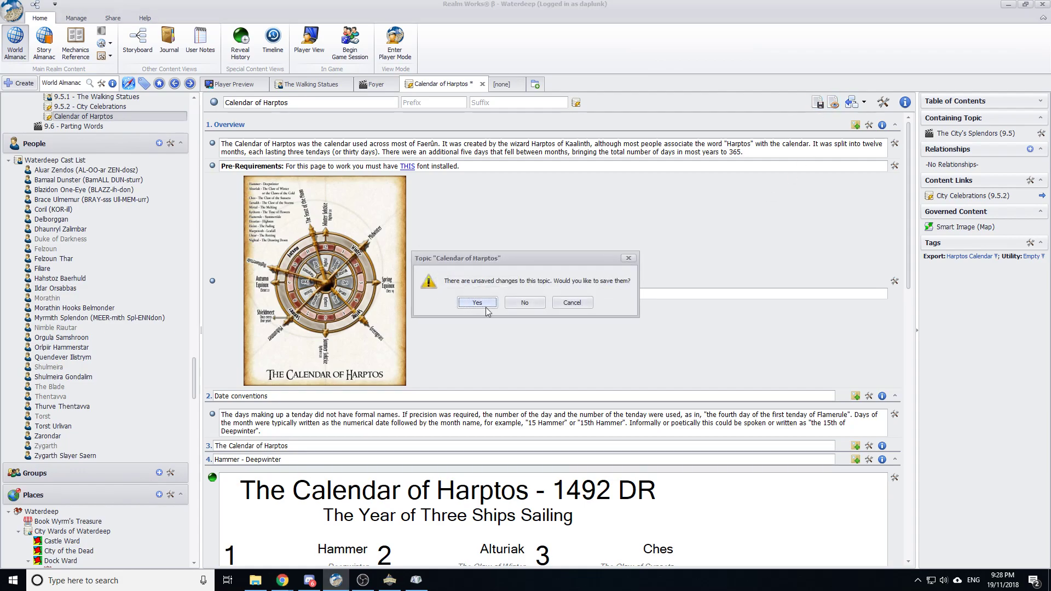
left_click(524, 301)
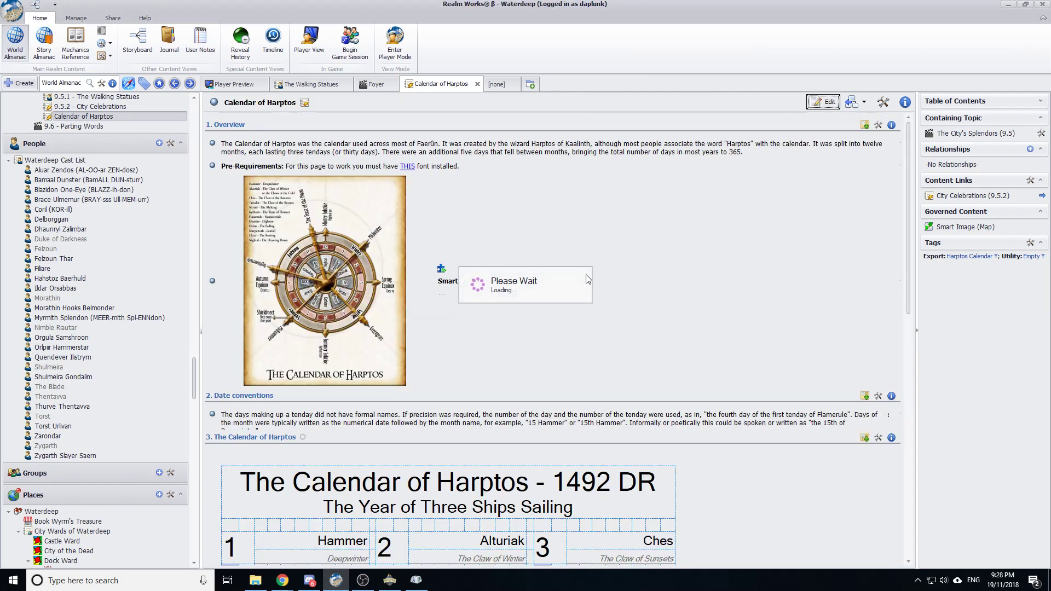
scroll(588, 278, "down", 5)
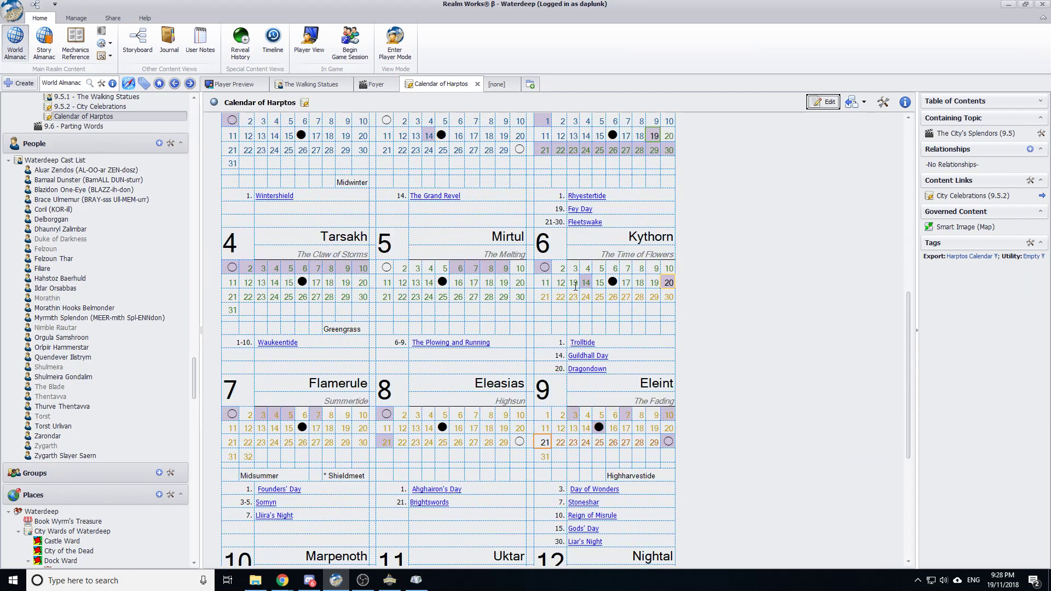
Hide the calendar table's gridlines, then Save & Close the topic
left_click(824, 103)
left_click(327, 311)
left_click(240, 18)
left_click(46, 41)
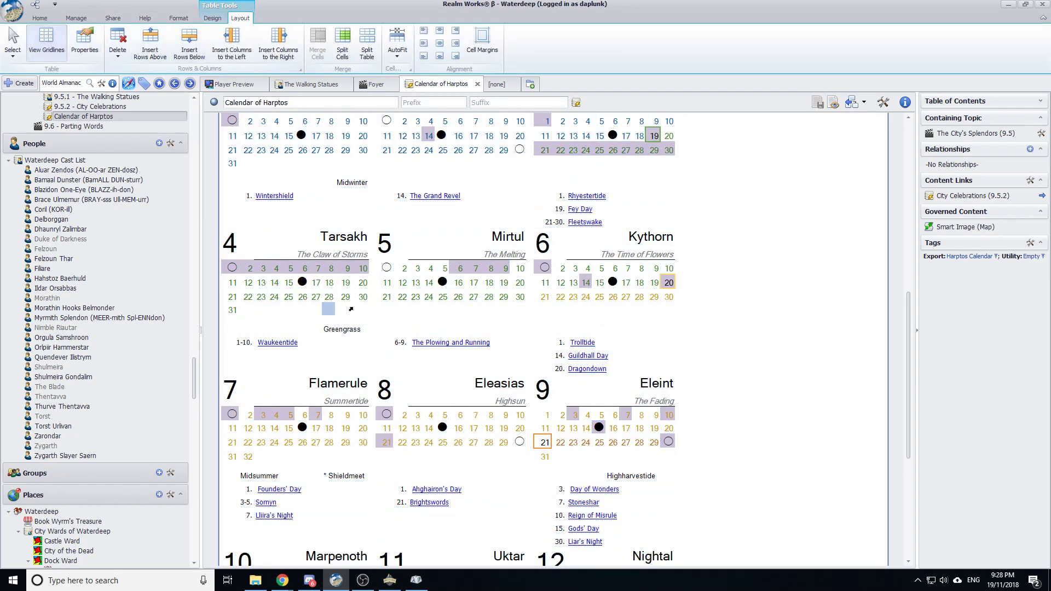
left_click(834, 105)
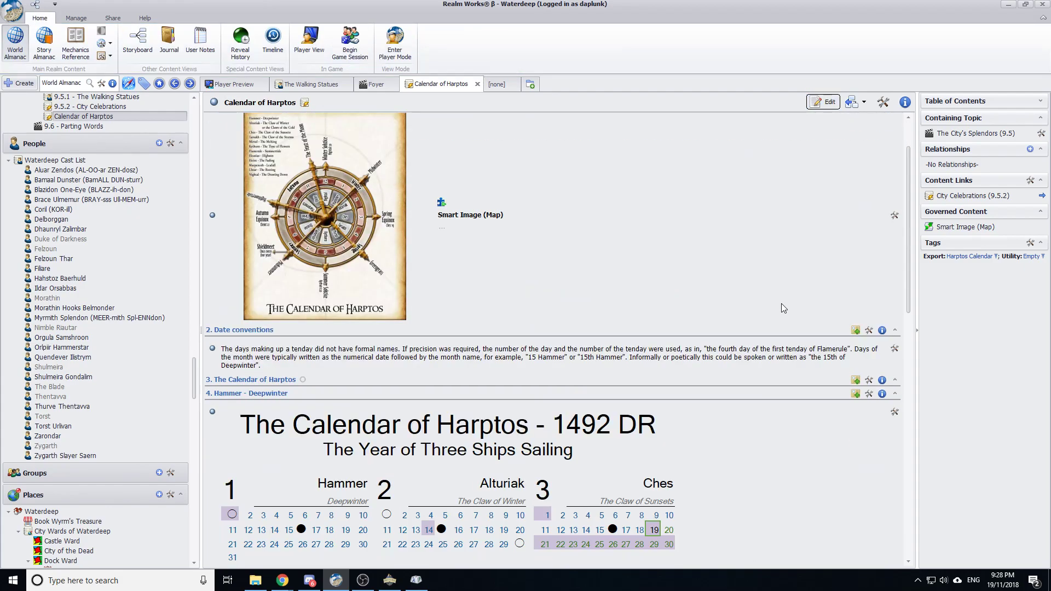
scroll(766, 312, "down", 5)
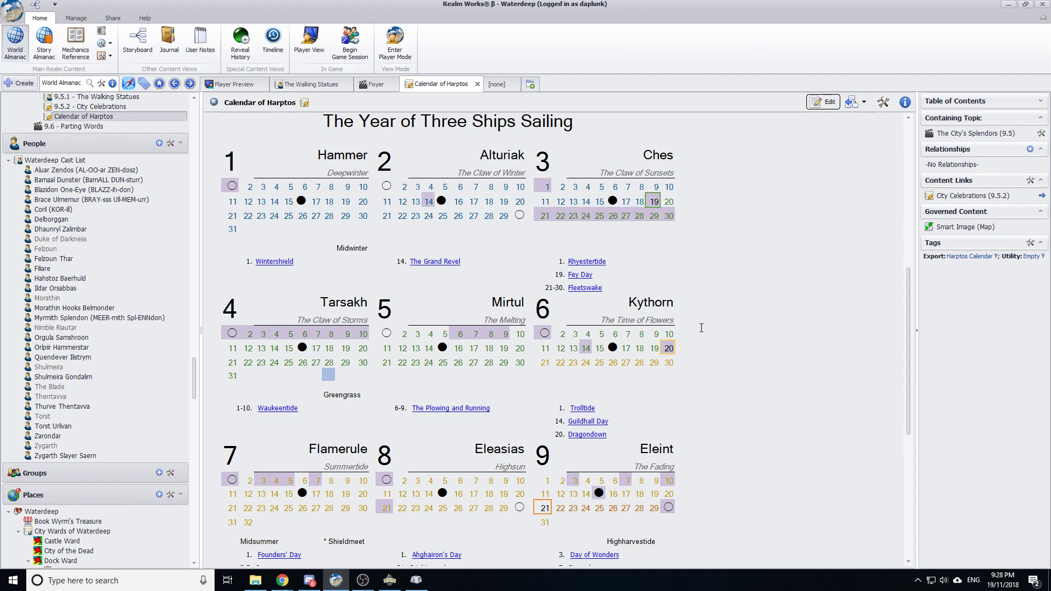
left_click(363, 581)
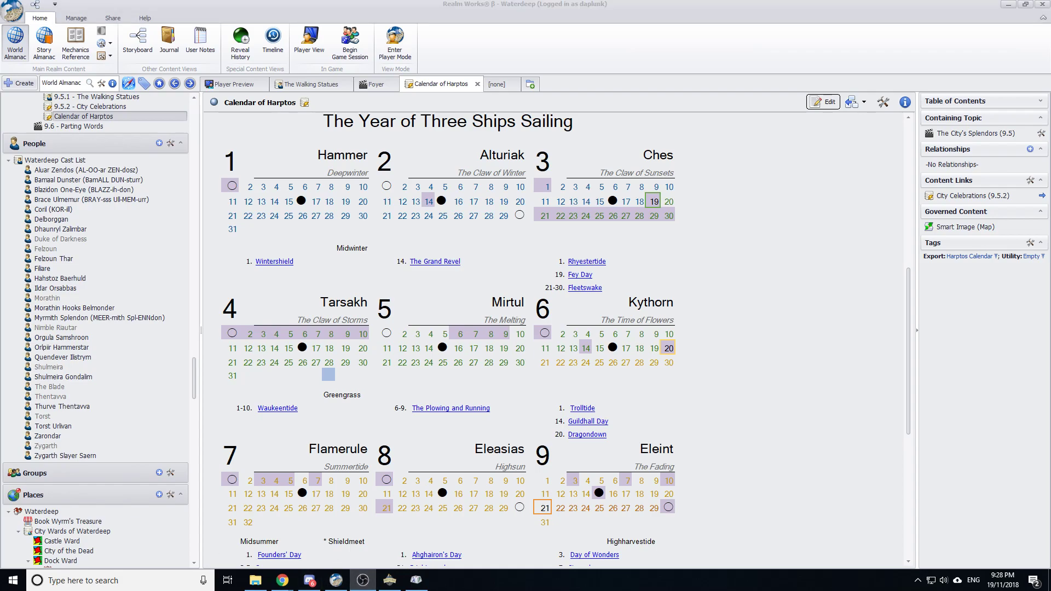